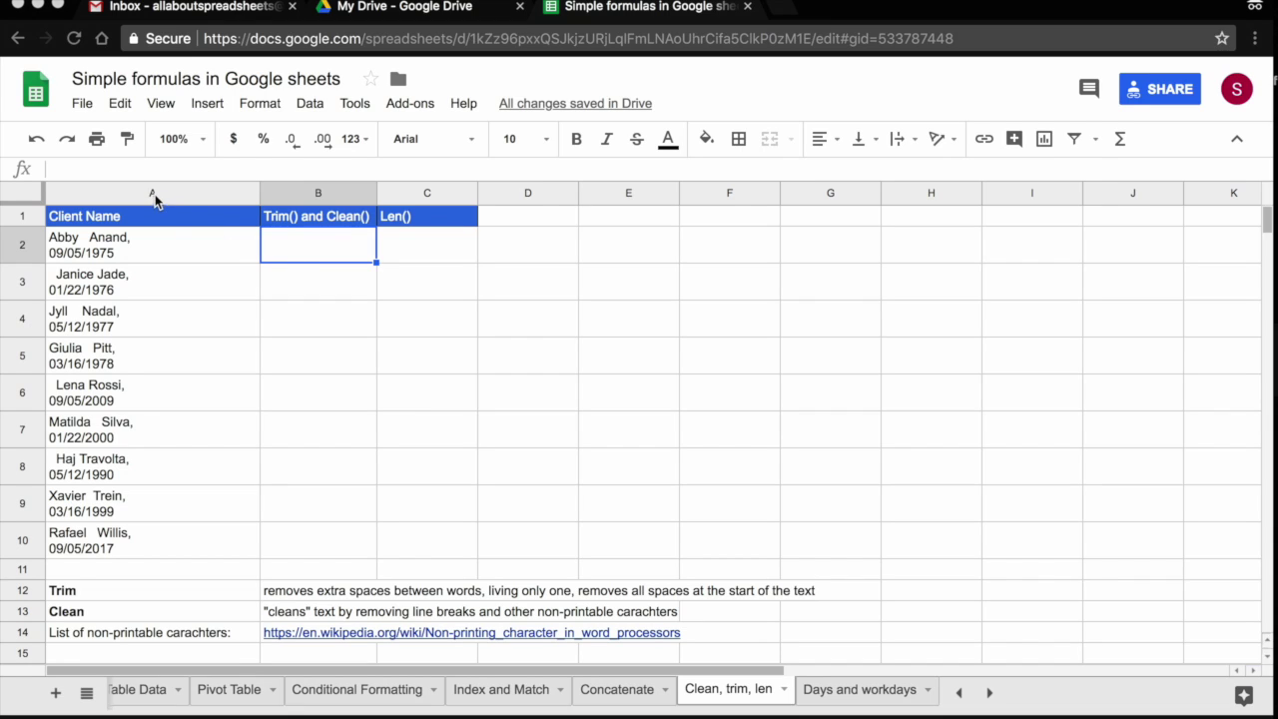
# Step: Enter =TRIM(A2) in B2 and fill it down to row 10
pyautogui.click(168, 247)
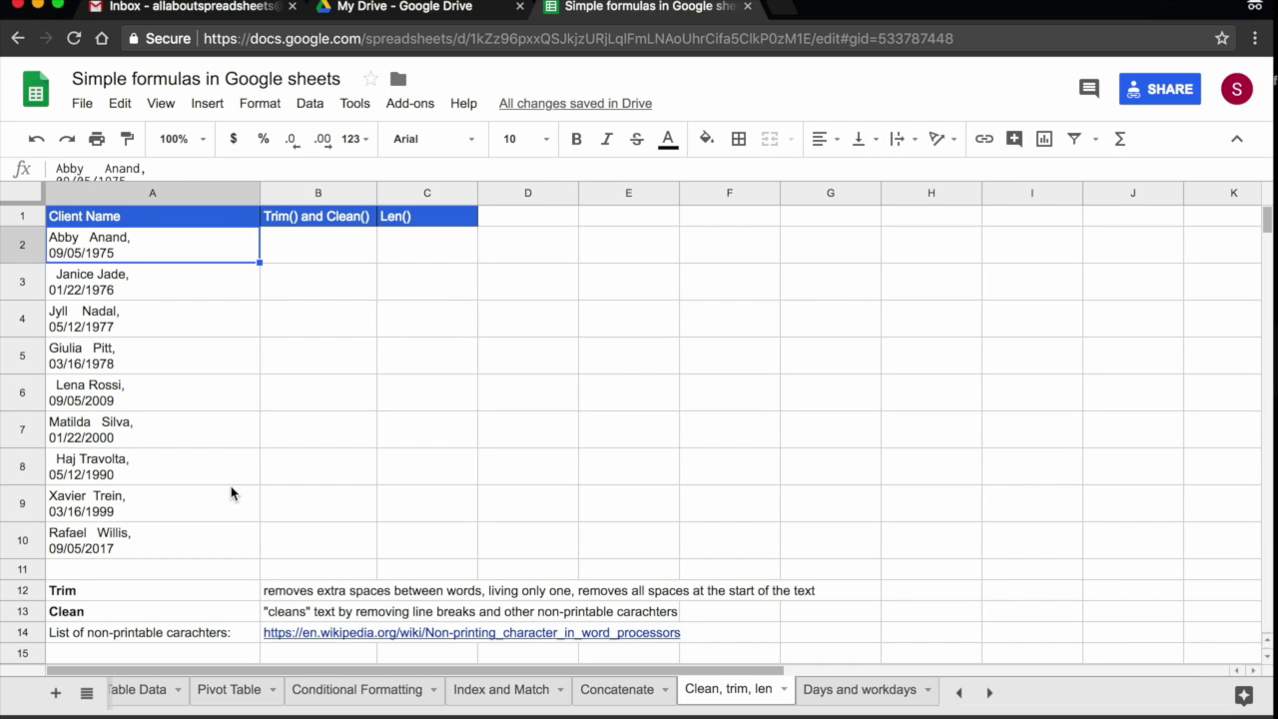
pyautogui.click(318, 253)
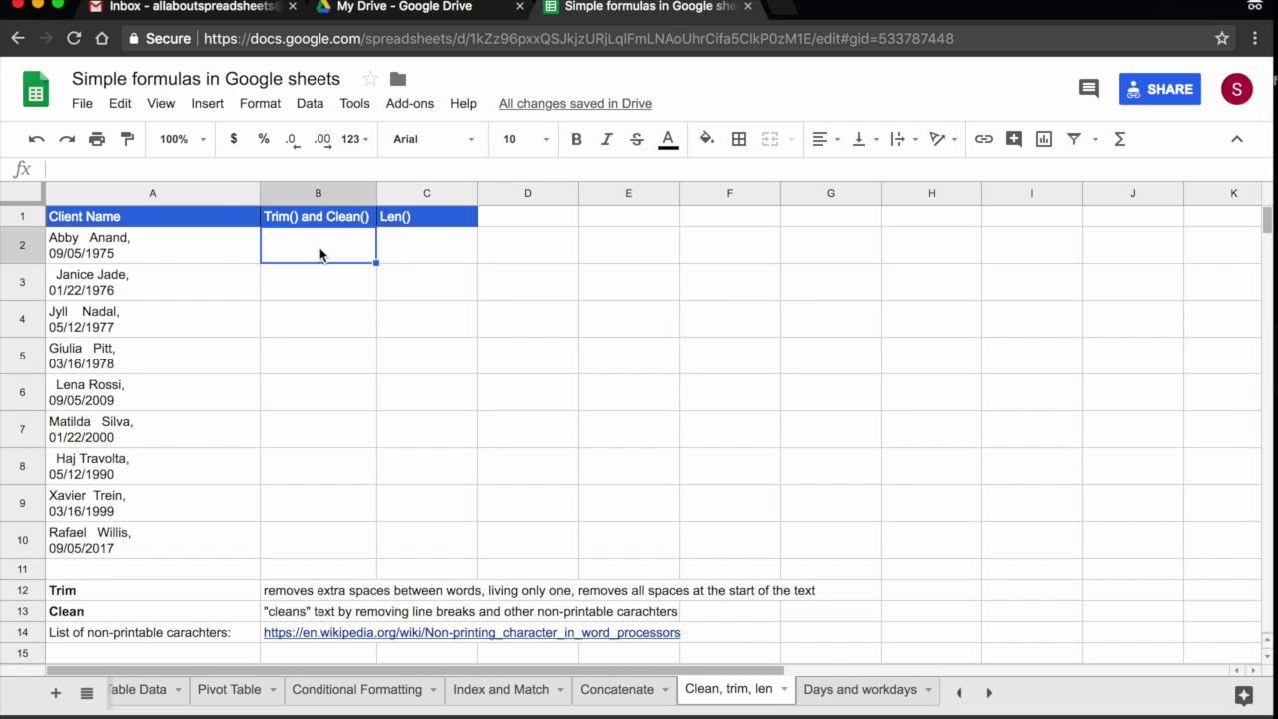
pyautogui.write('=trim')
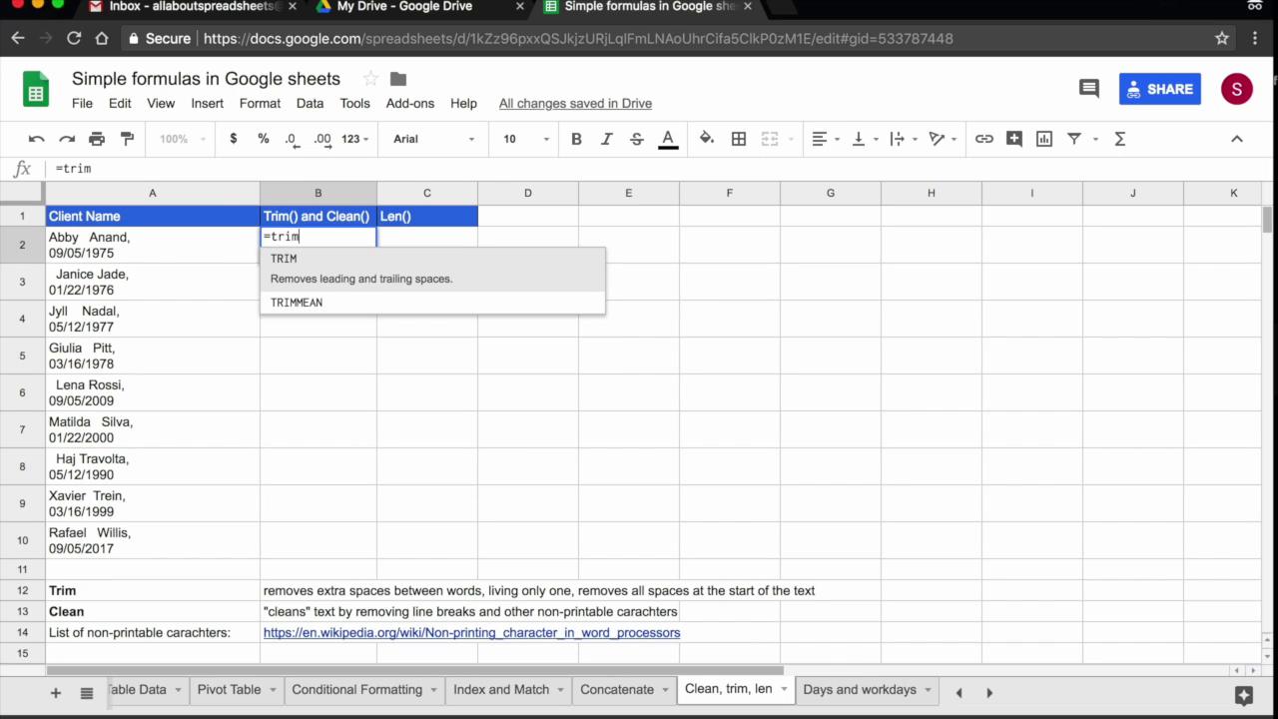
pyautogui.click(308, 268)
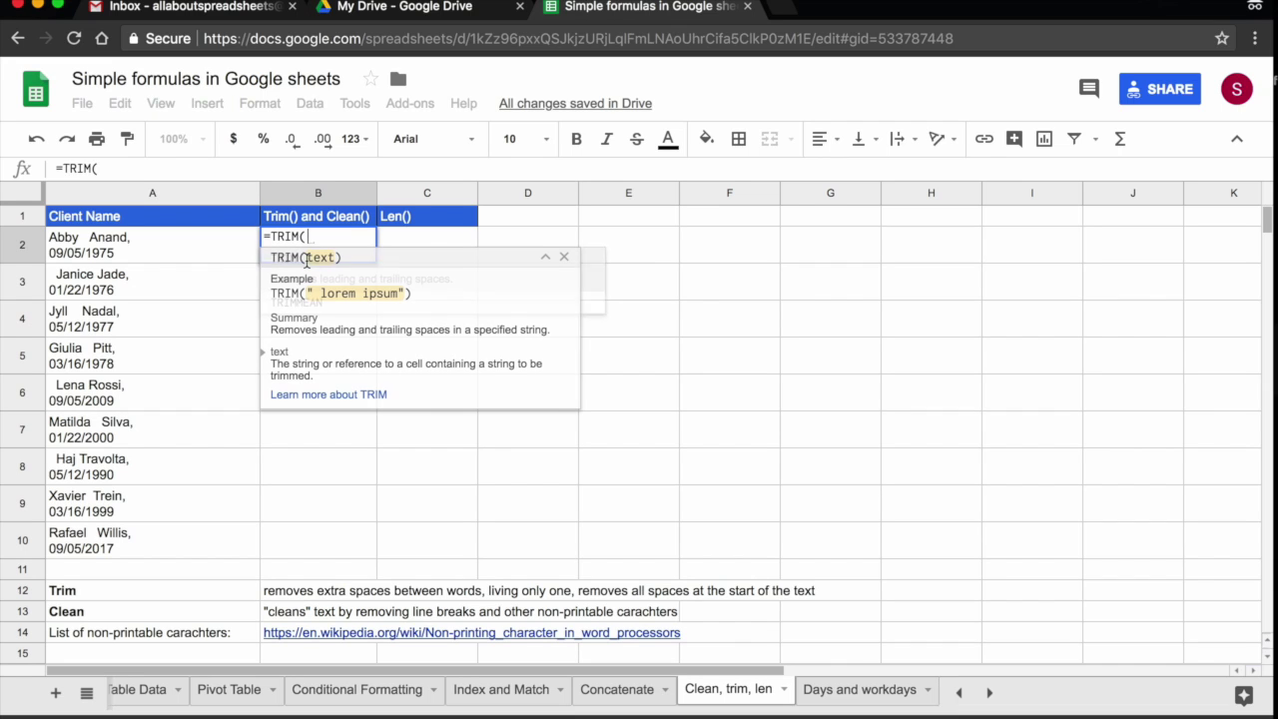
pyautogui.click(105, 250)
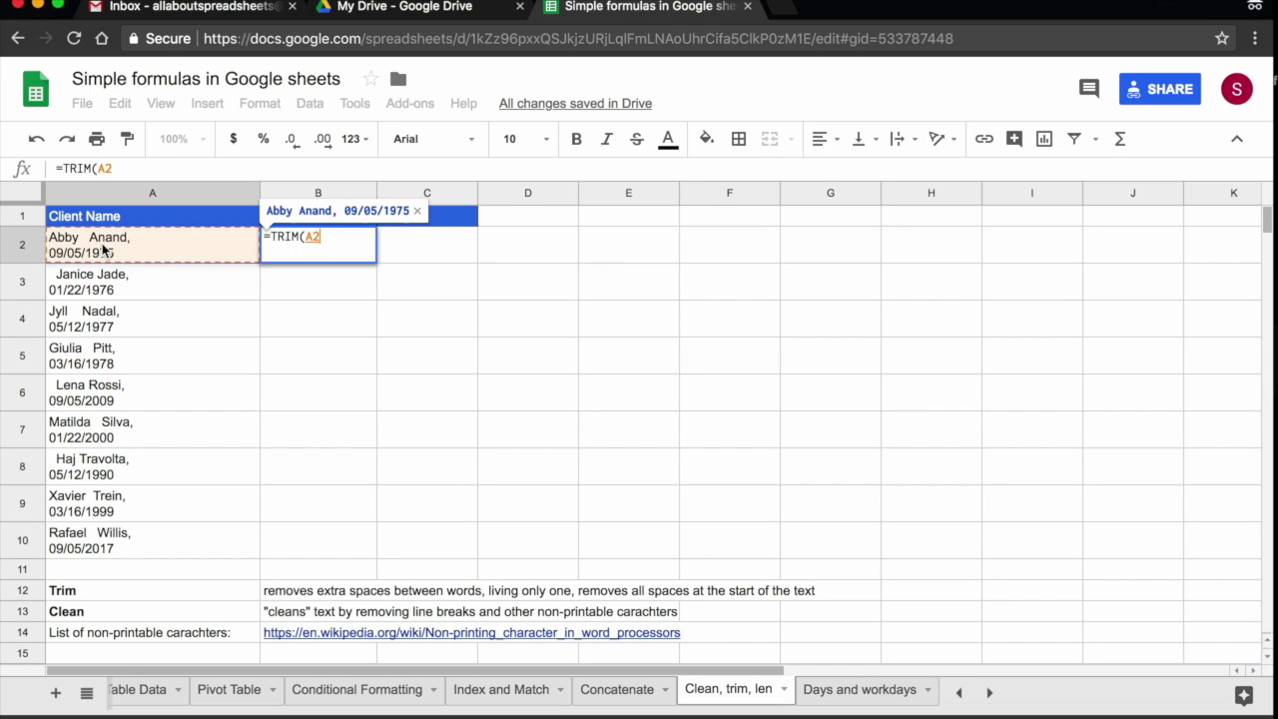
pyautogui.press('Return')
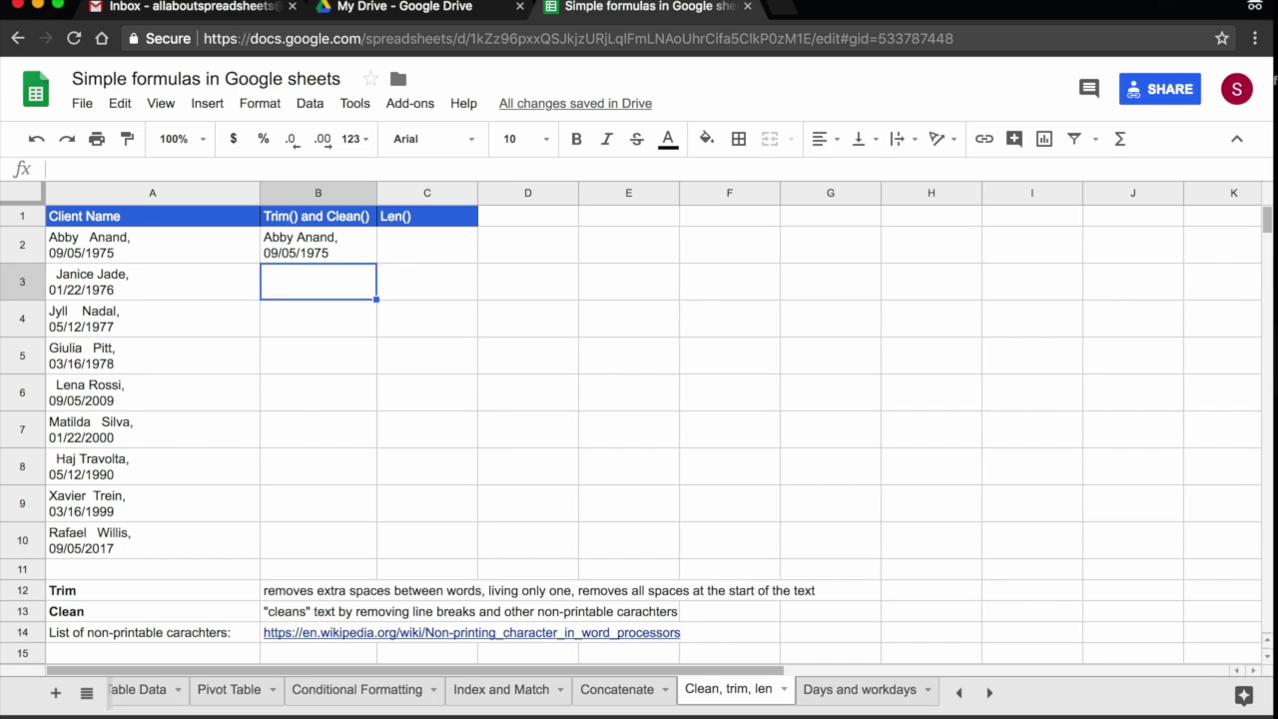
pyautogui.click(364, 256)
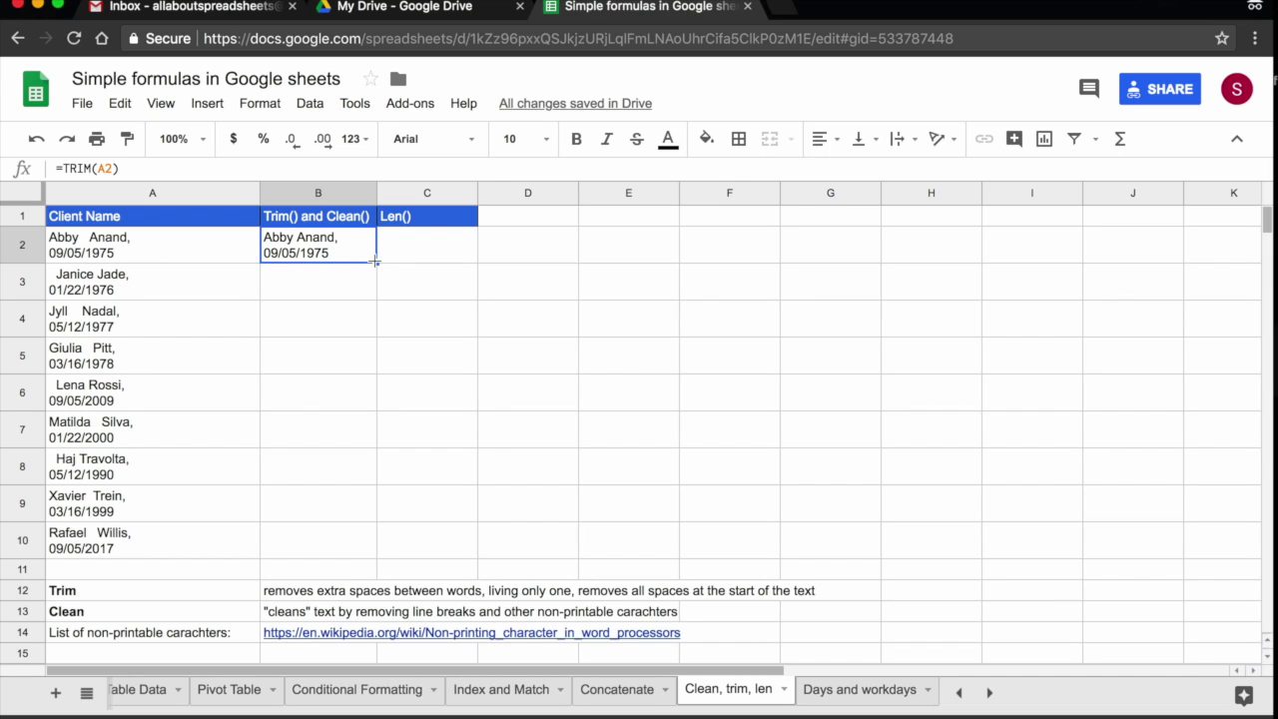
pyautogui.moveTo(375, 262); pyautogui.dragTo(357, 540)
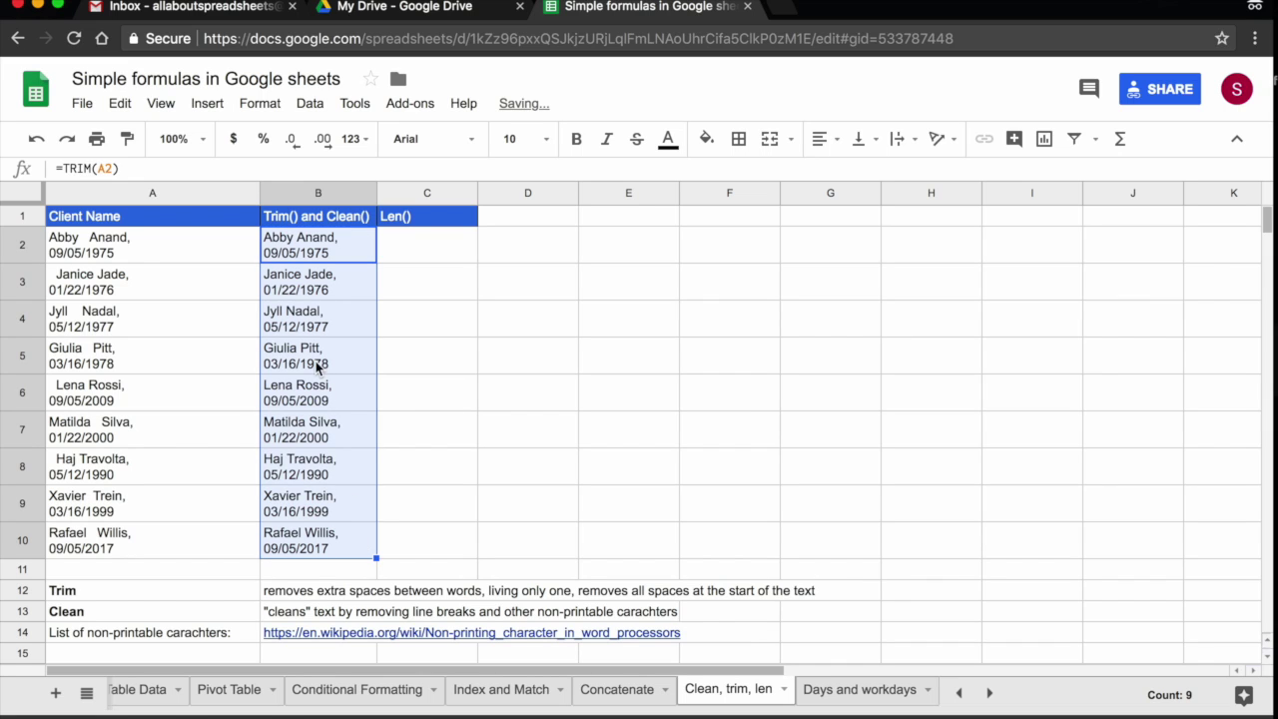
# Step: Compare the original and trimmed client text in rows 3 and 4
pyautogui.click(291, 300)
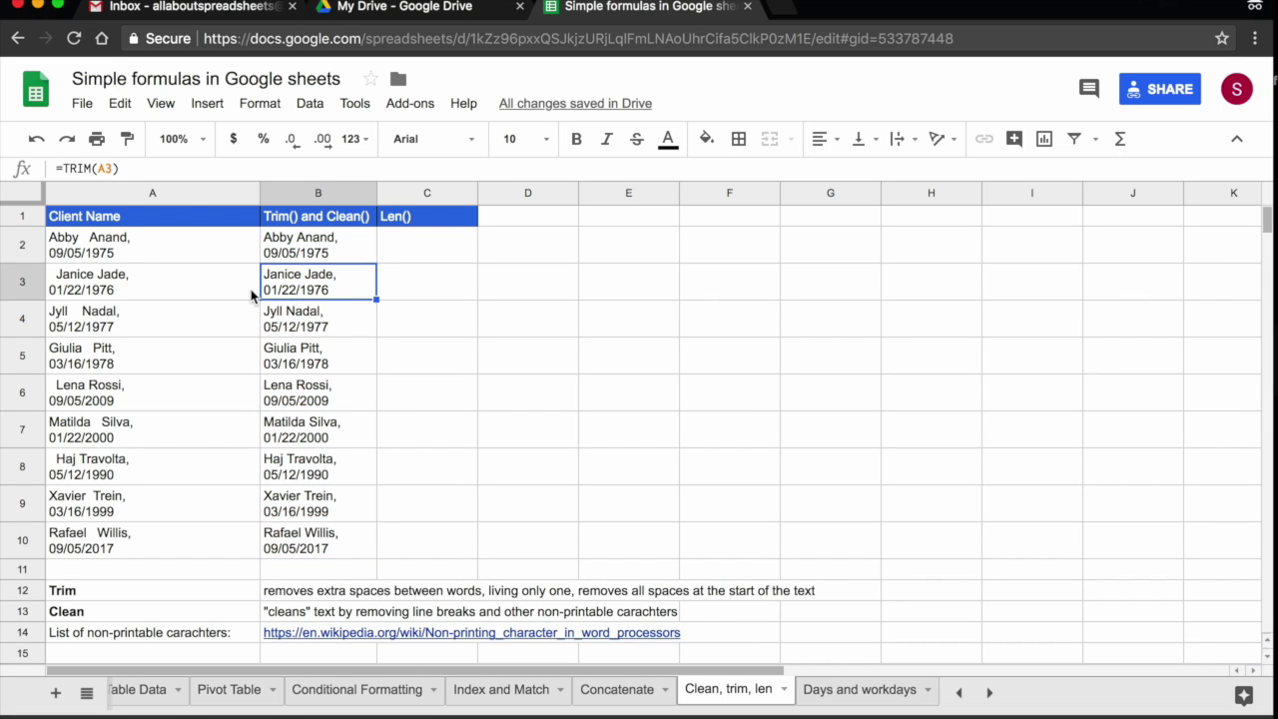
pyautogui.click(253, 296)
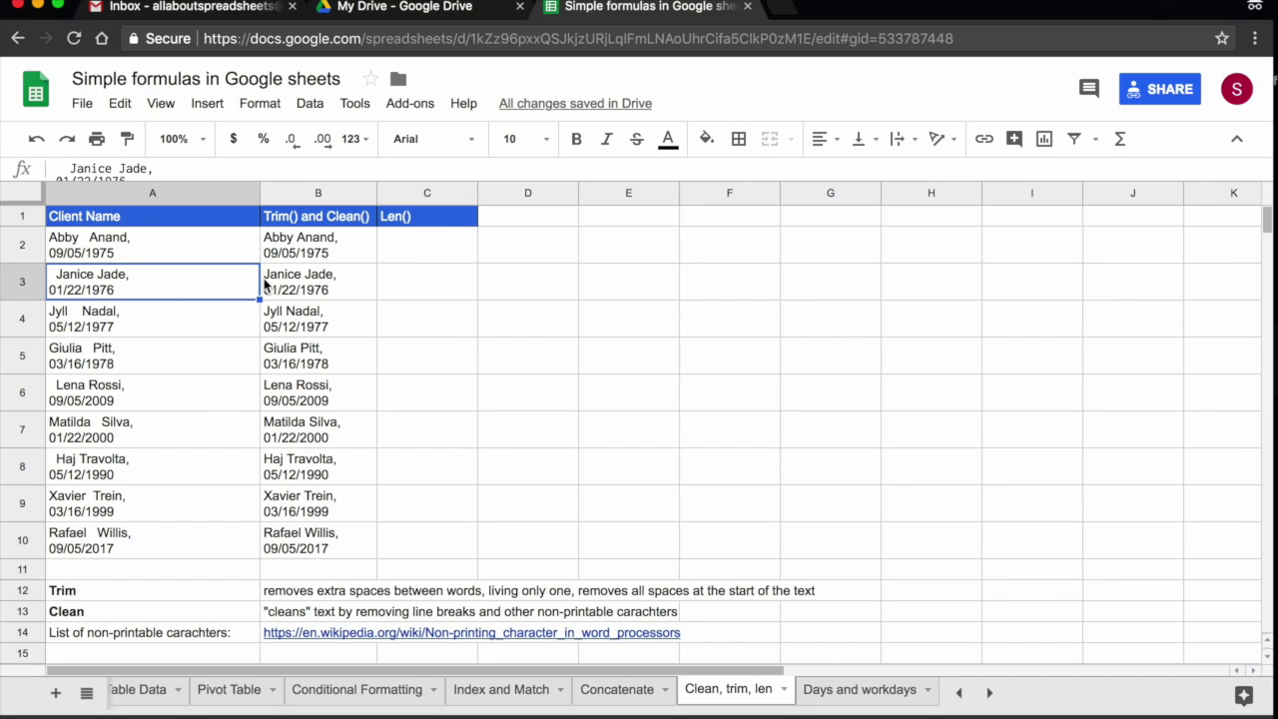
pyautogui.click(78, 326)
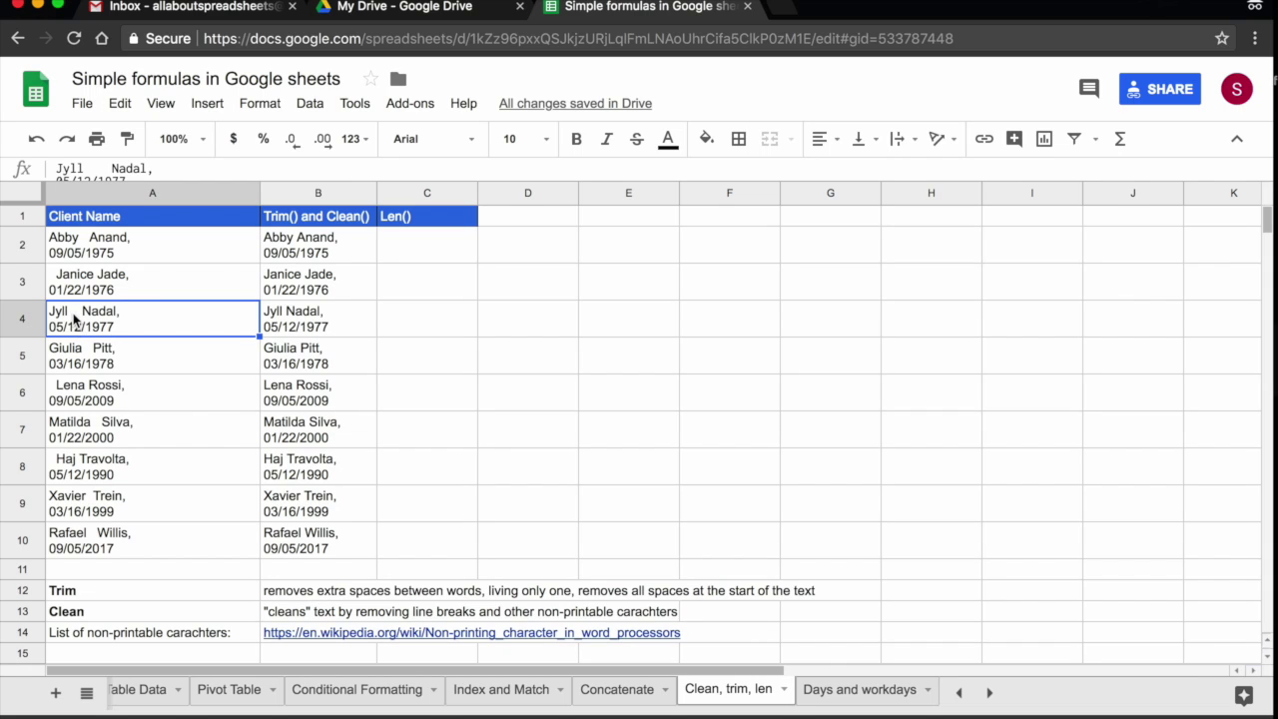
pyautogui.click(299, 328)
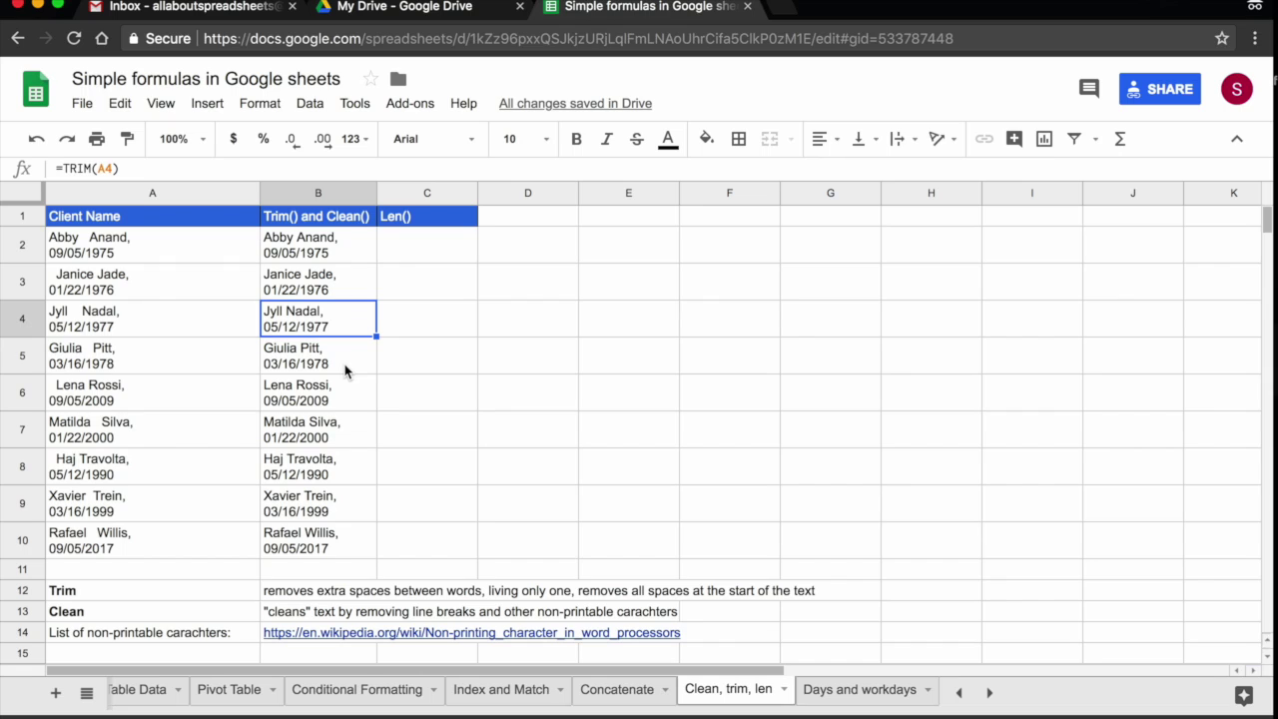
# Step: Clear the TRIM results from B2:B10
pyautogui.click(311, 536)
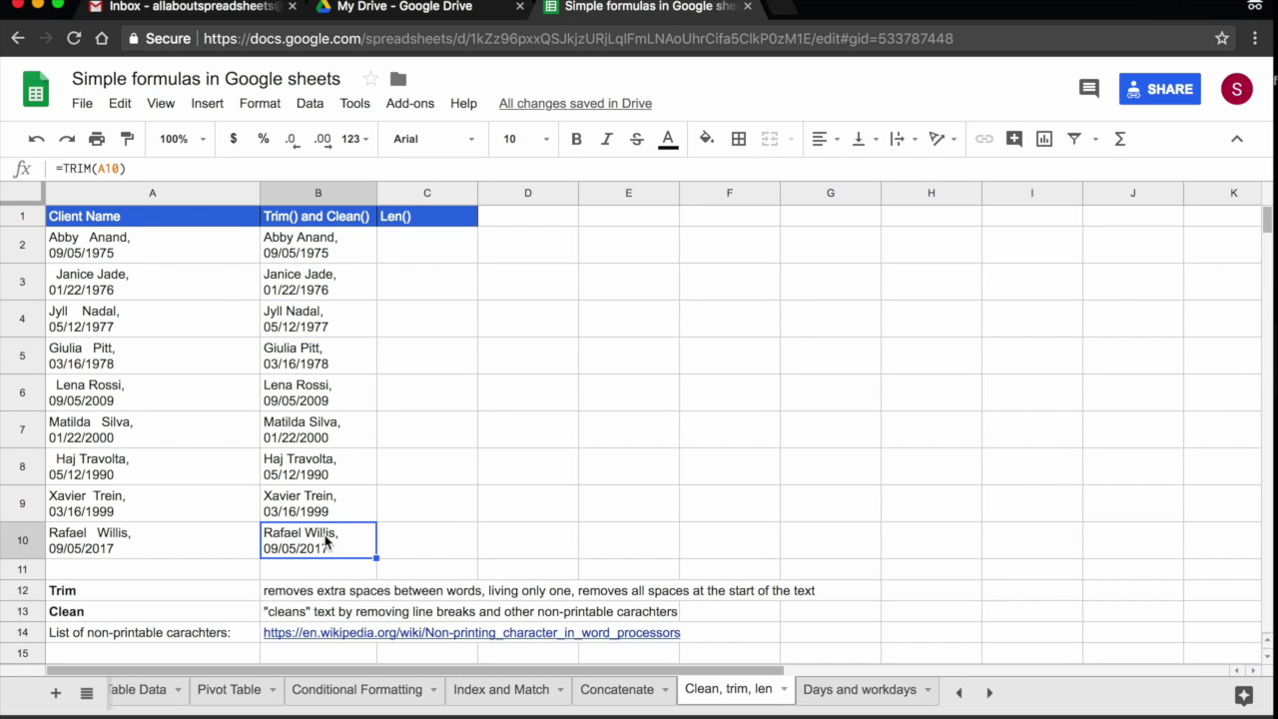
pyautogui.moveTo(325, 540); pyautogui.dragTo(319, 254)
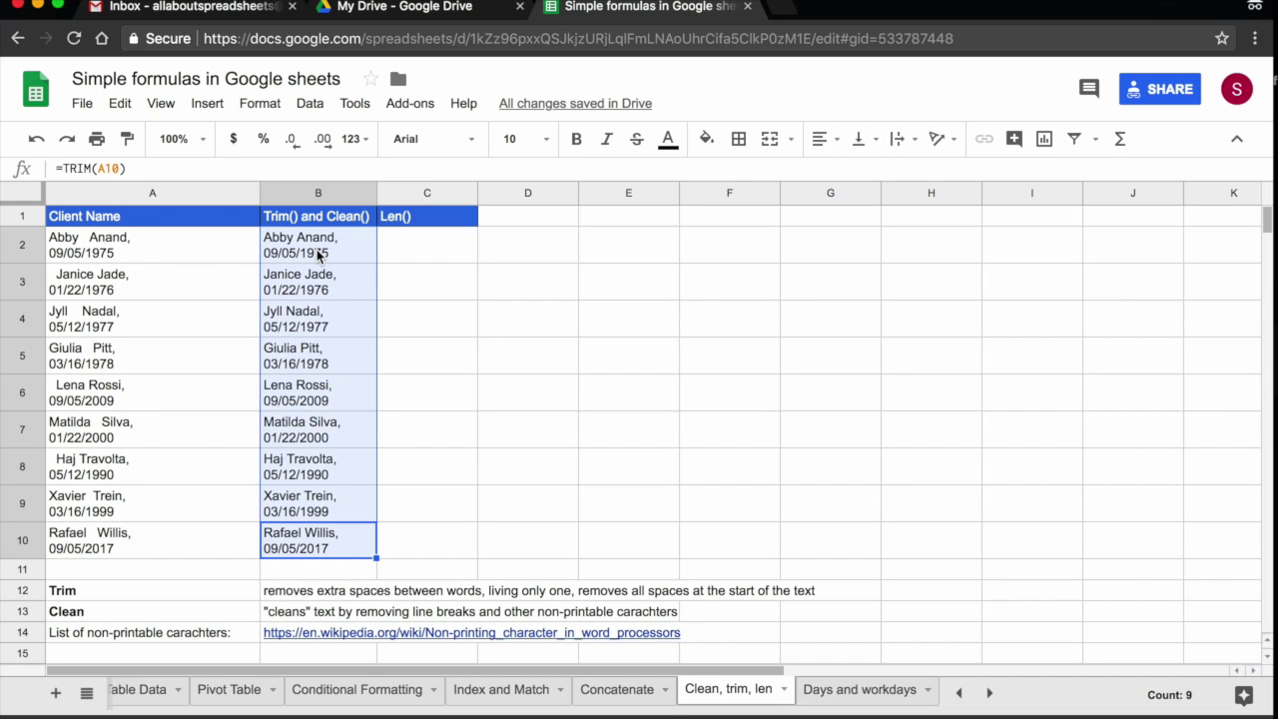
pyautogui.press('Delete')
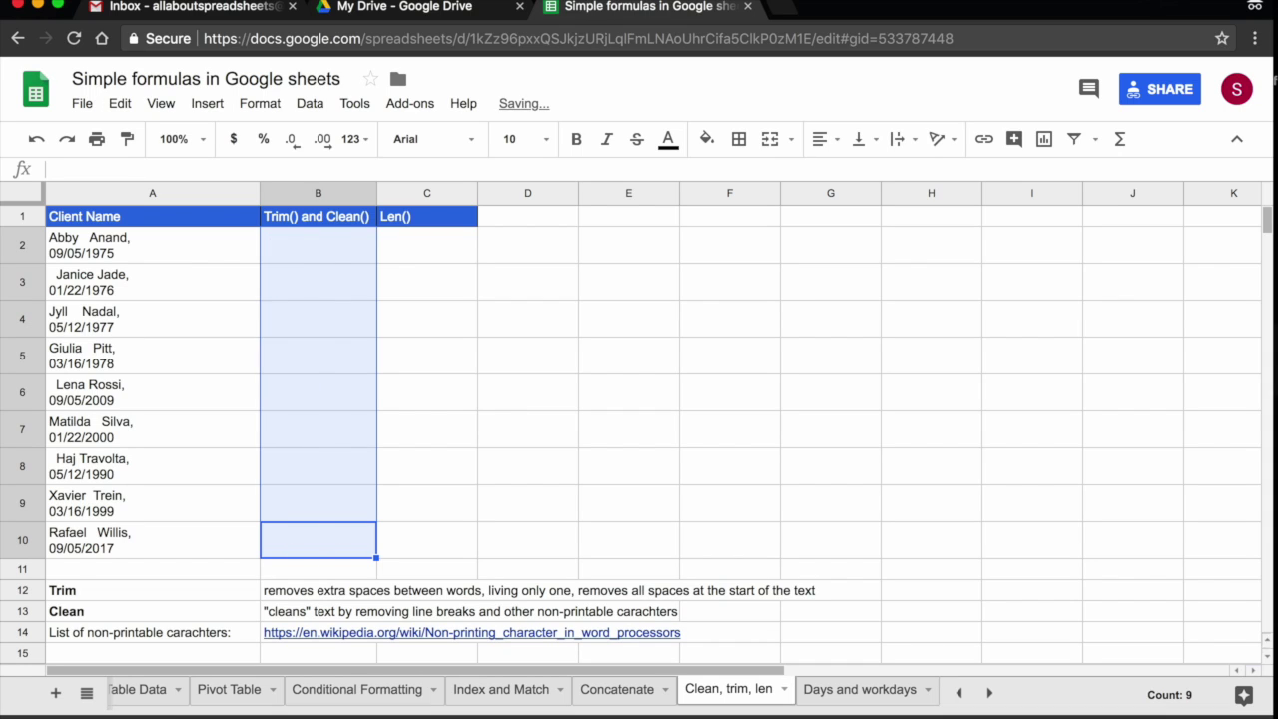
# Step: Try =CLEAN(A2) in B2, review the result, then clear it
pyautogui.click(288, 249)
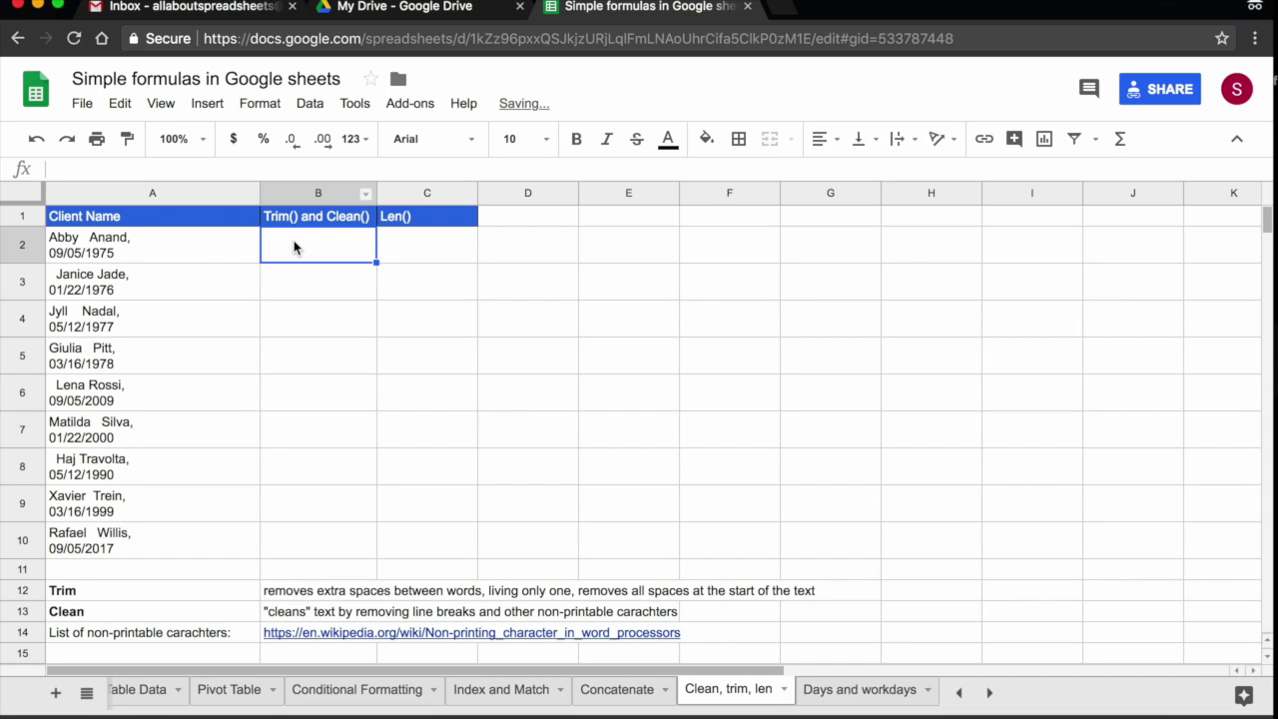
pyautogui.write('=cle')
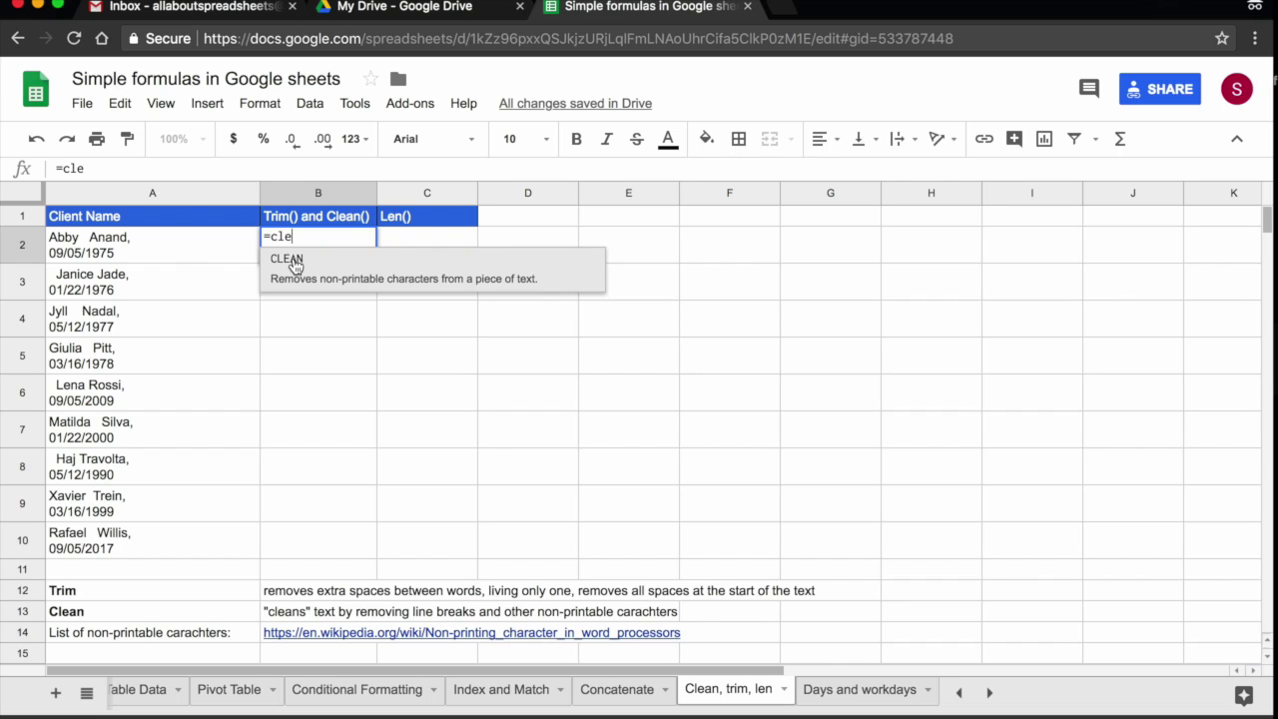
pyautogui.click(290, 260)
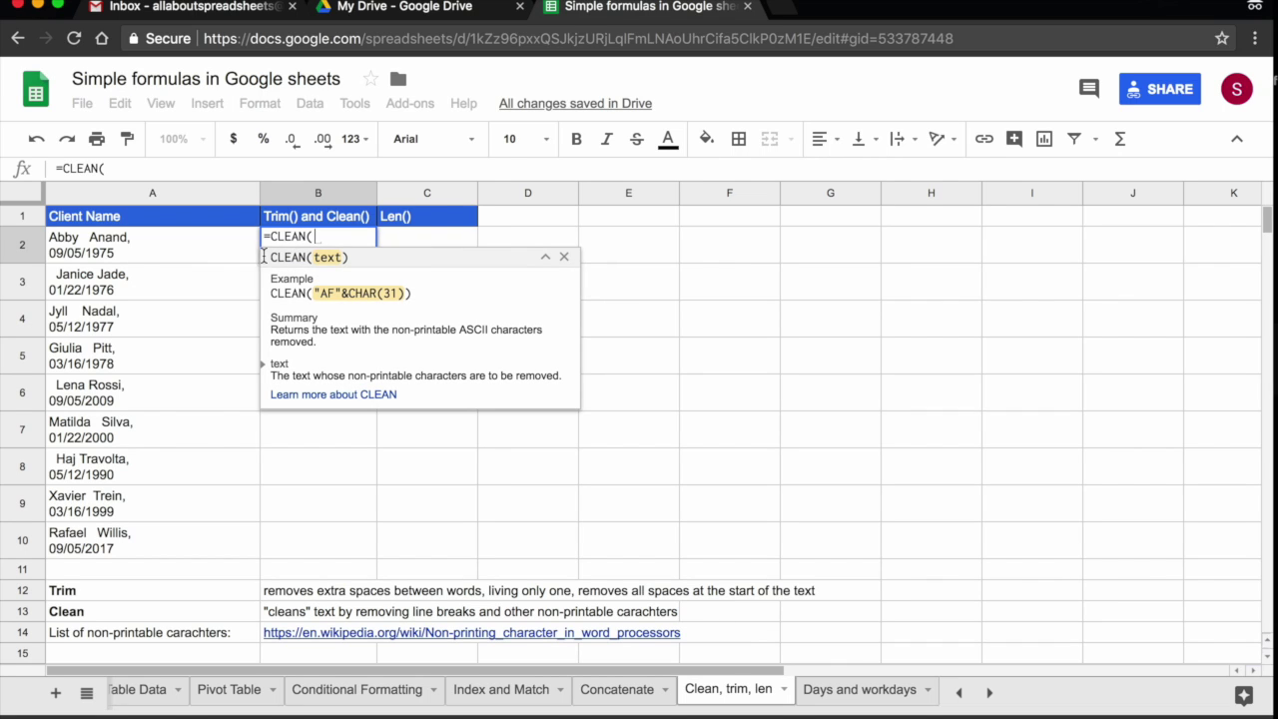
pyautogui.click(164, 255)
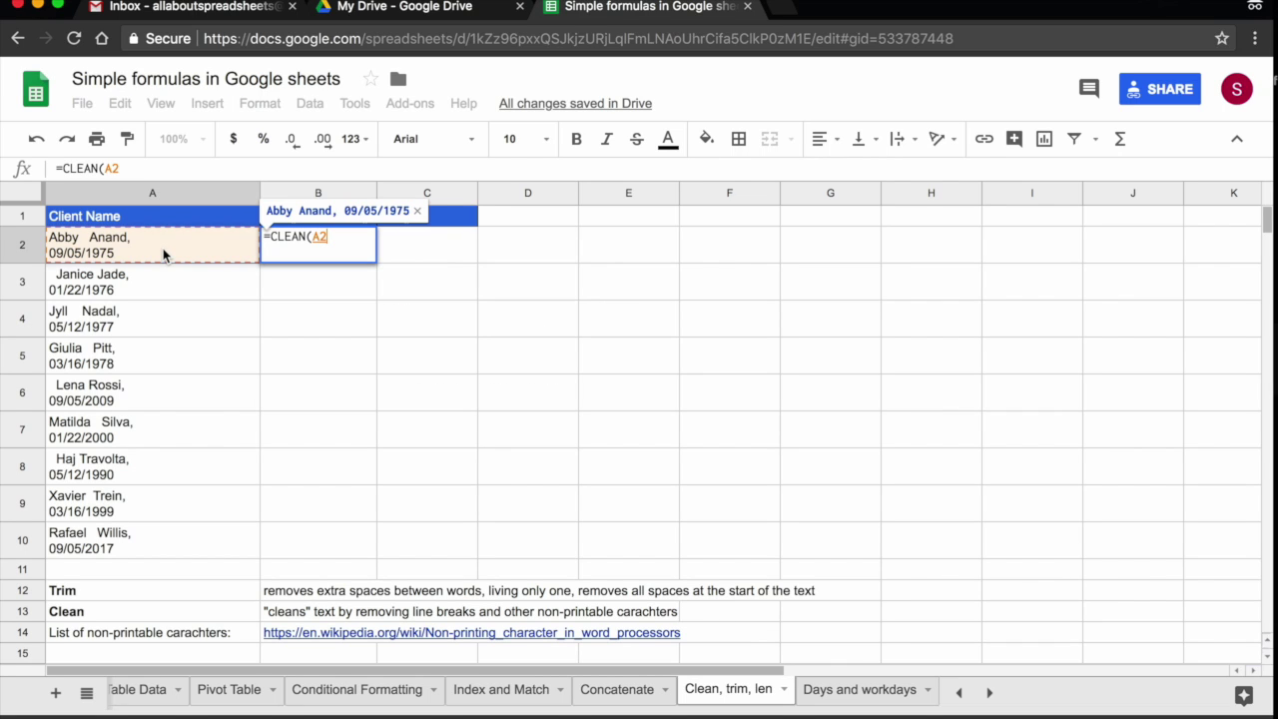
pyautogui.press('Return')
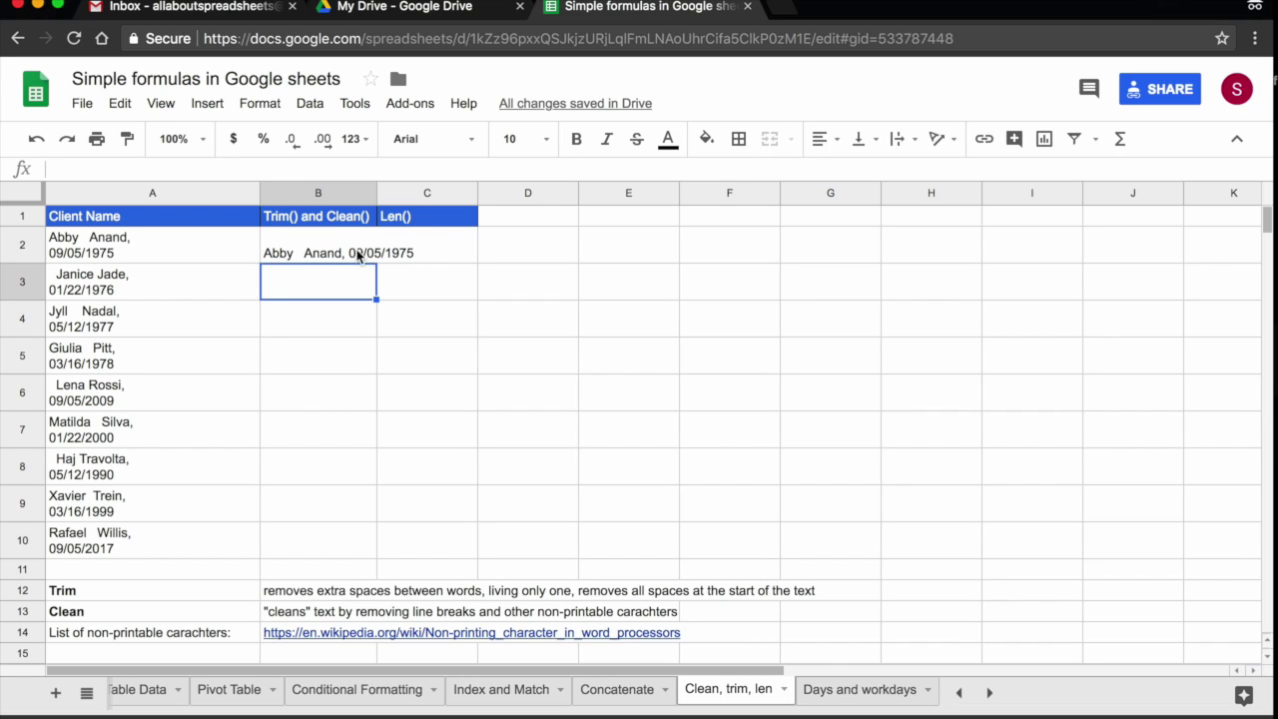
pyautogui.click(294, 255)
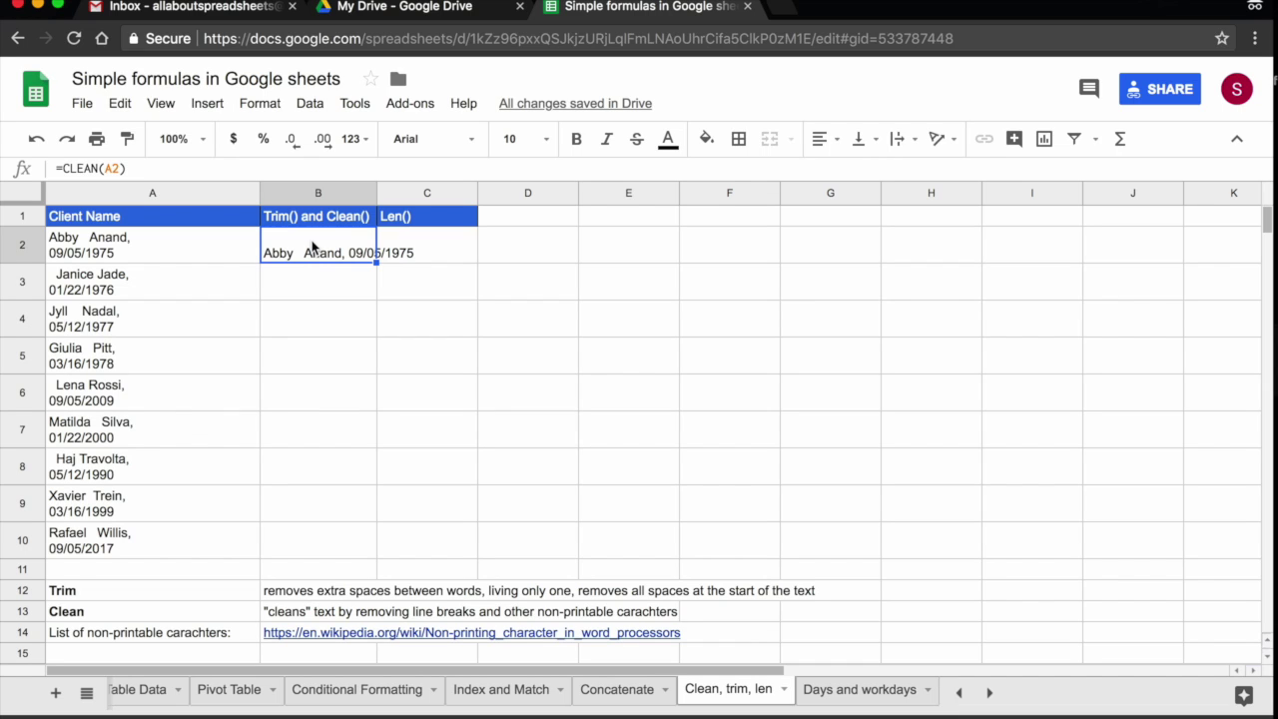
pyautogui.press('Delete')
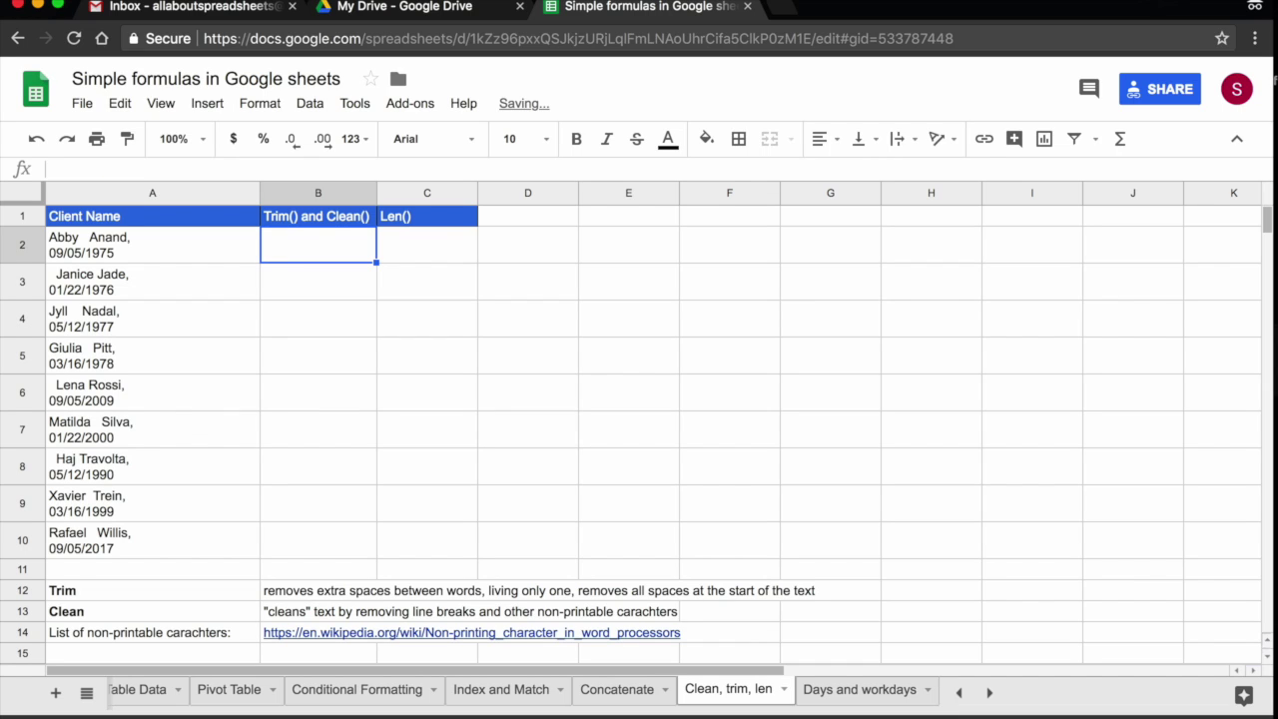
# Step: Enter the nested formula =TRIM(CLEAN(A2)) in B2
pyautogui.write('=tr')
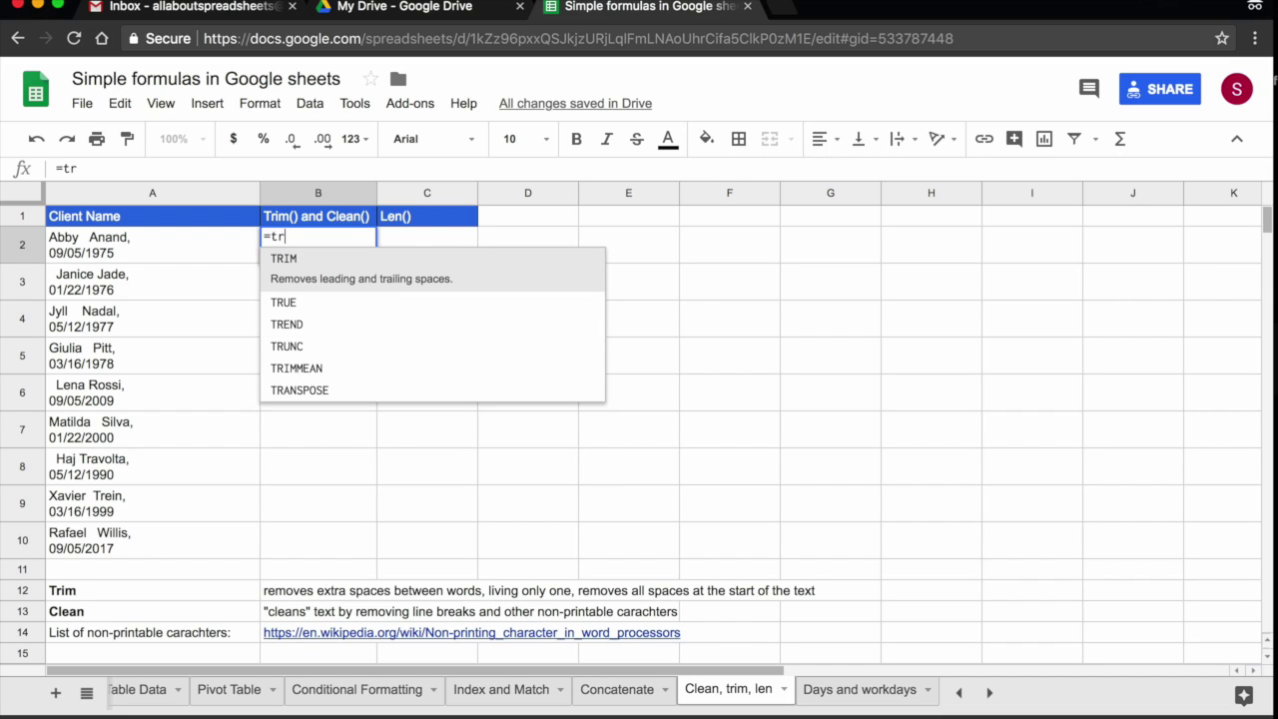
pyautogui.write('i')
pyautogui.click(313, 257)
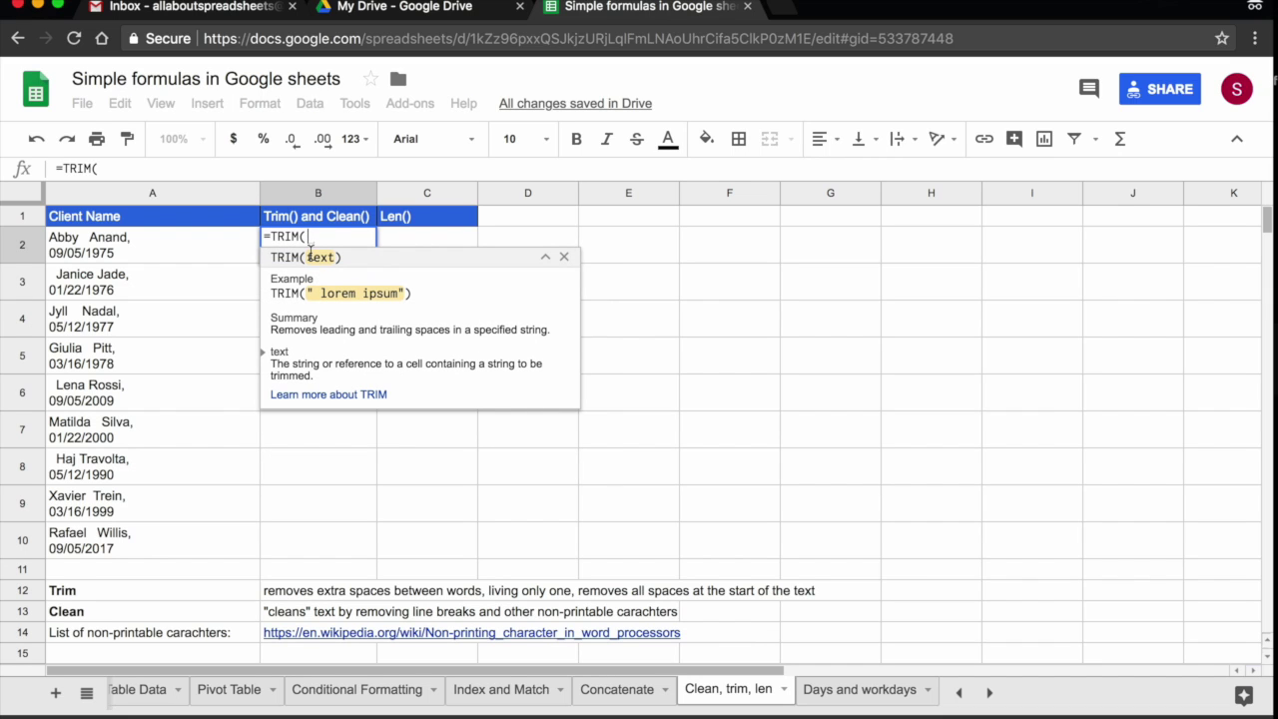
pyautogui.write('cle')
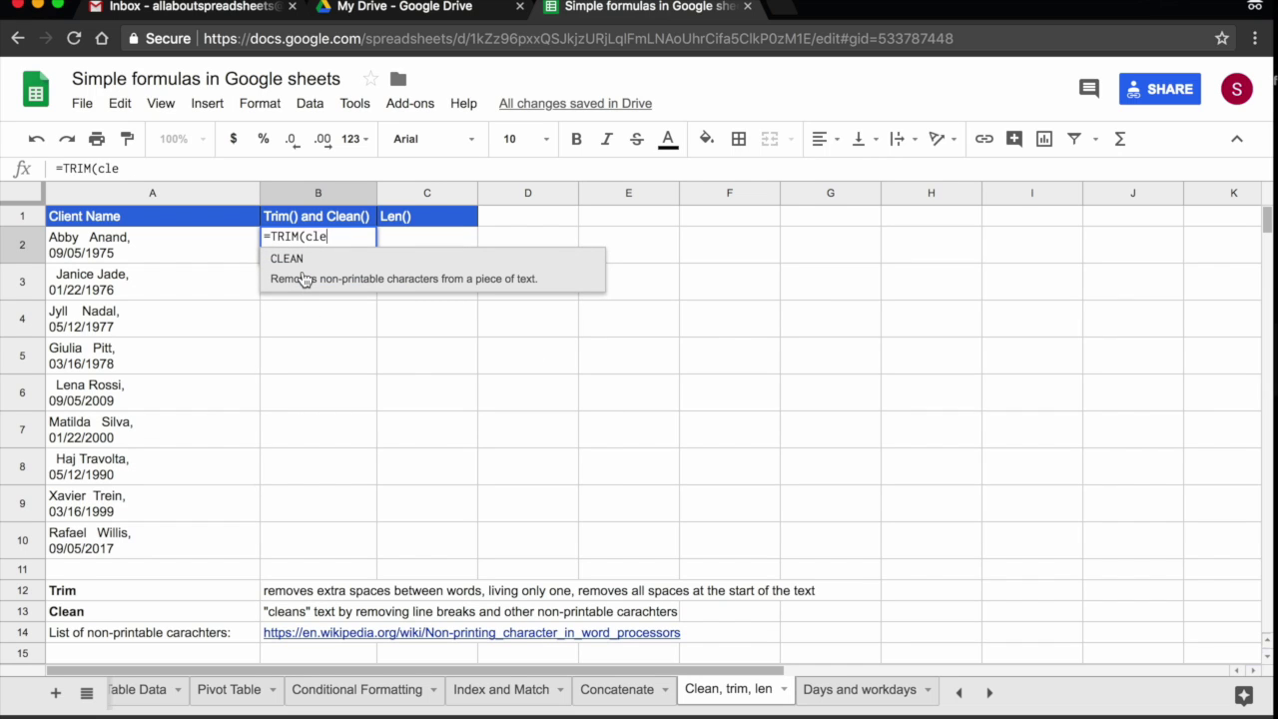
pyautogui.click(306, 276)
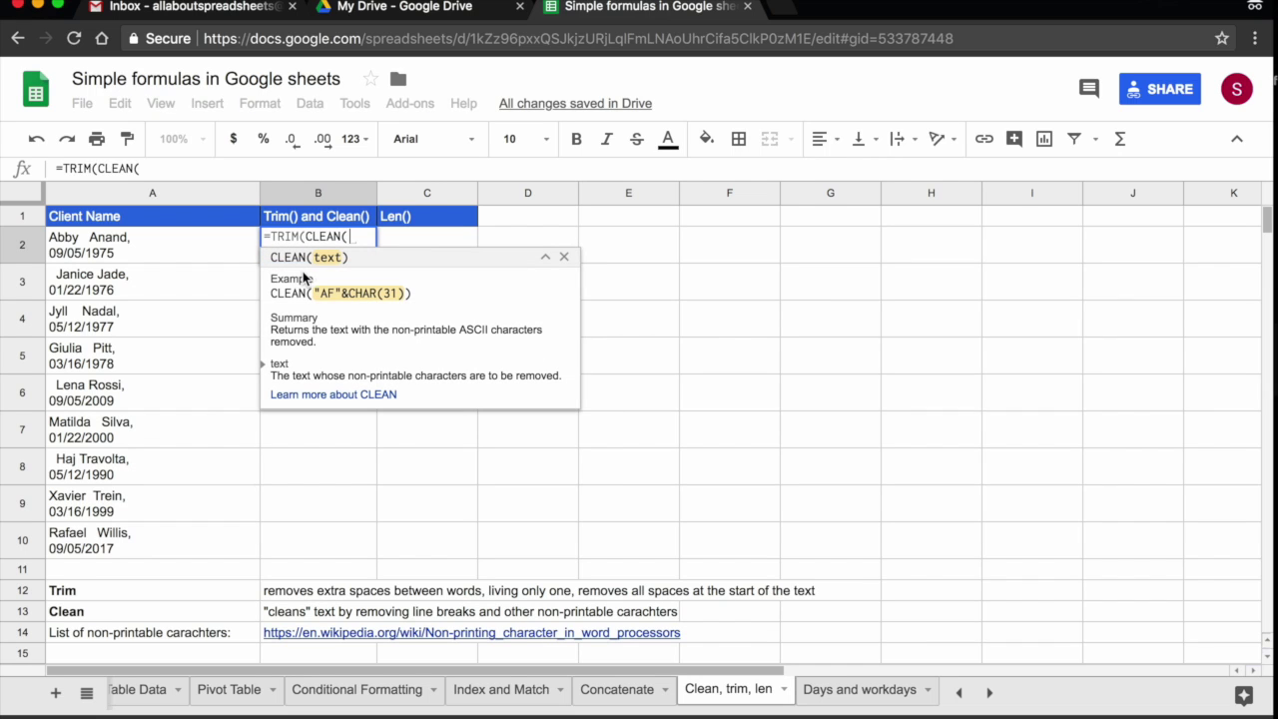
pyautogui.click(121, 253)
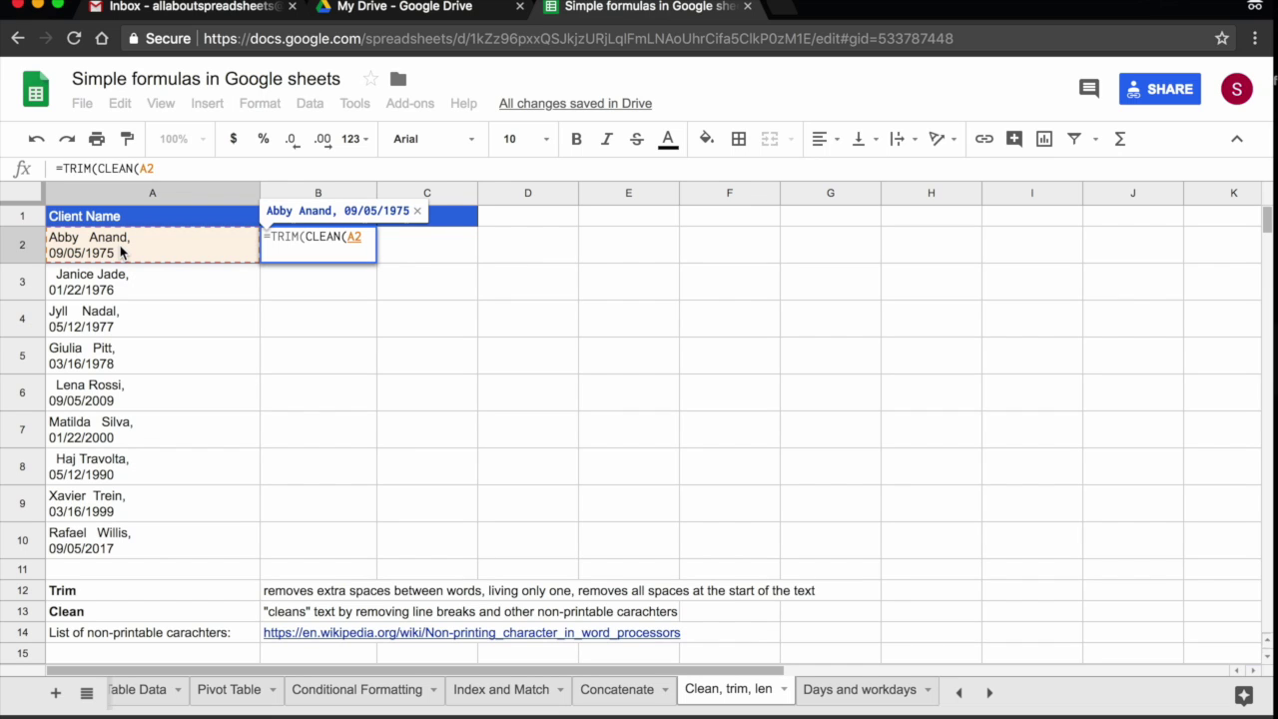
pyautogui.write(')')
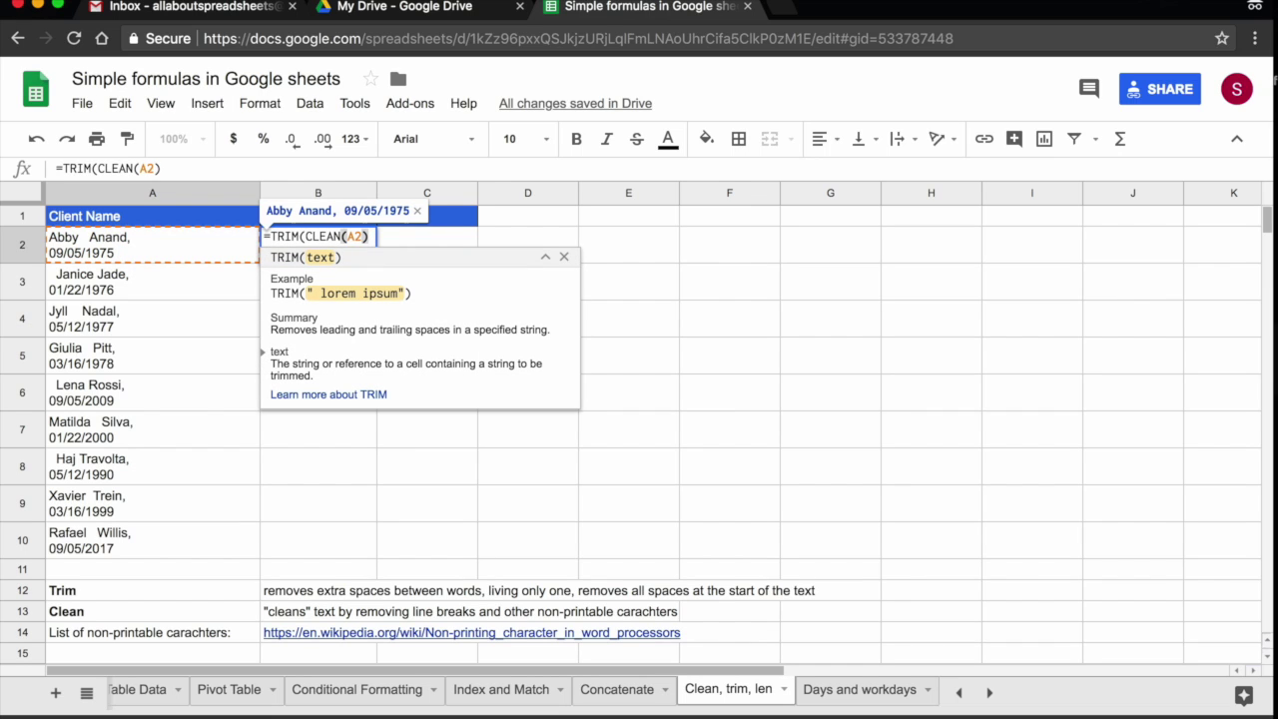
pyautogui.write(')')
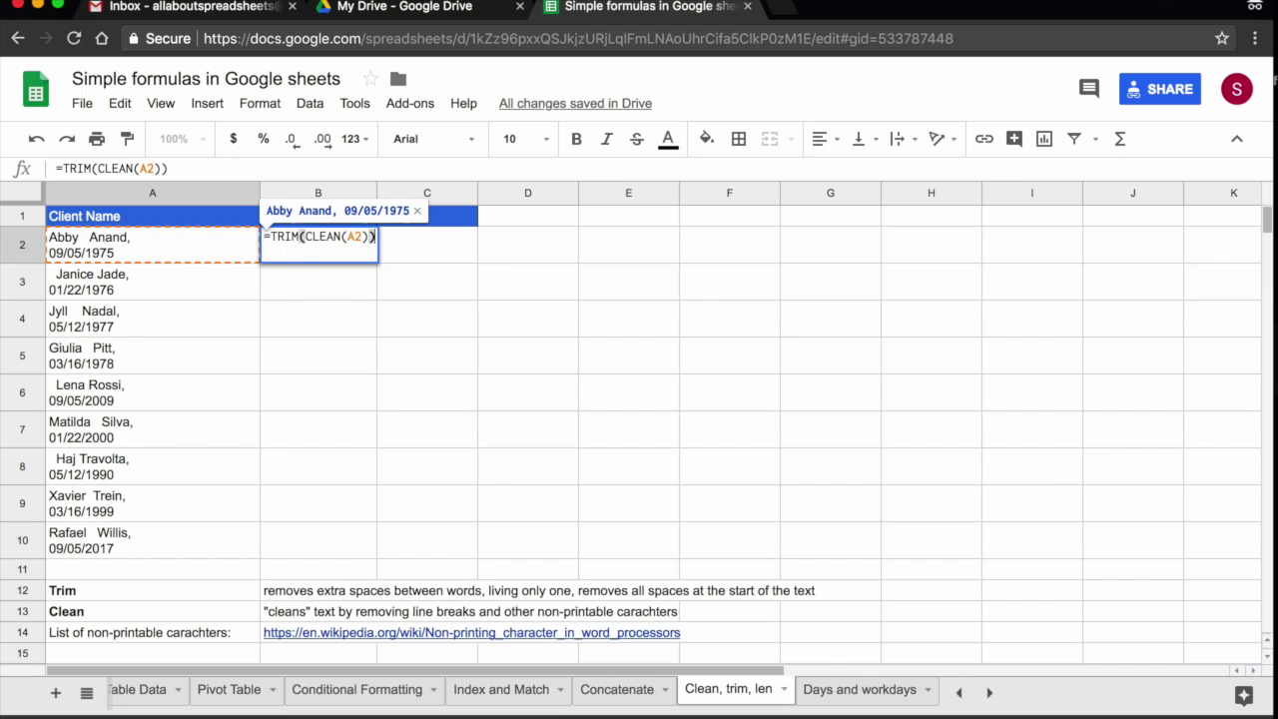
pyautogui.press('Return')
pyautogui.click(299, 250)
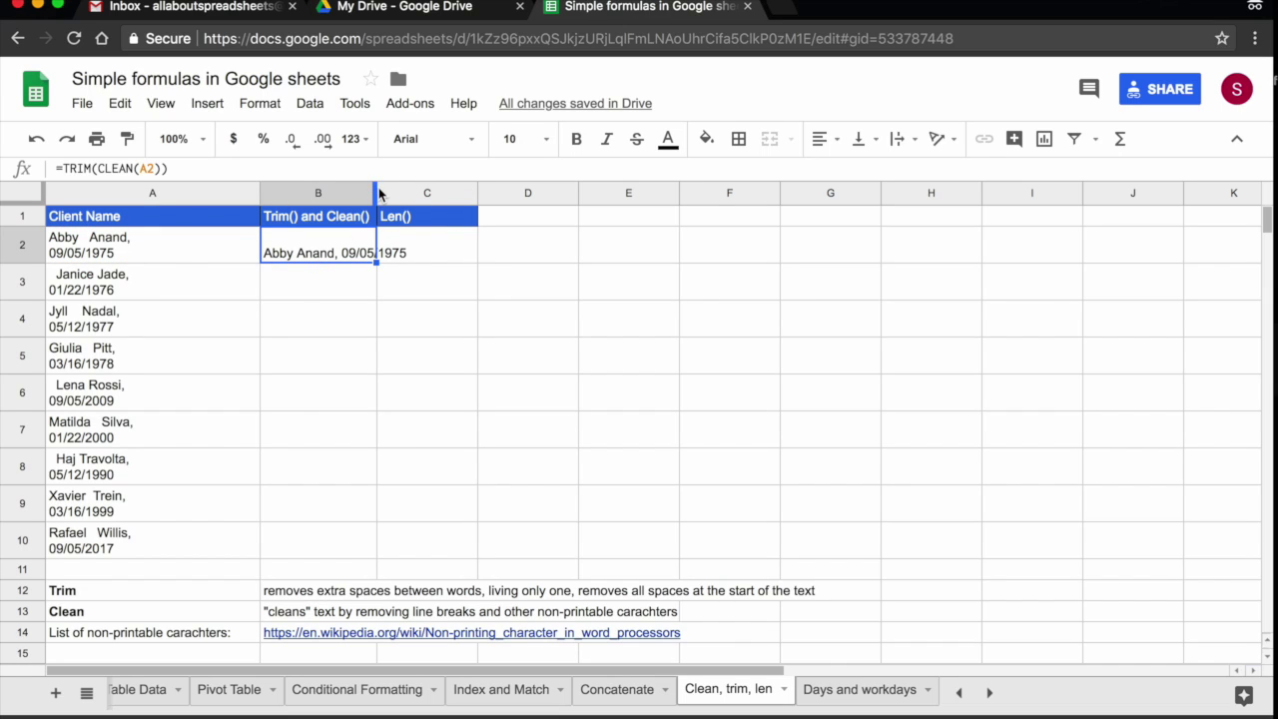
# Step: Resize column B to a moderate width and fill the formula down to row 10
pyautogui.doubleClick(376, 194)
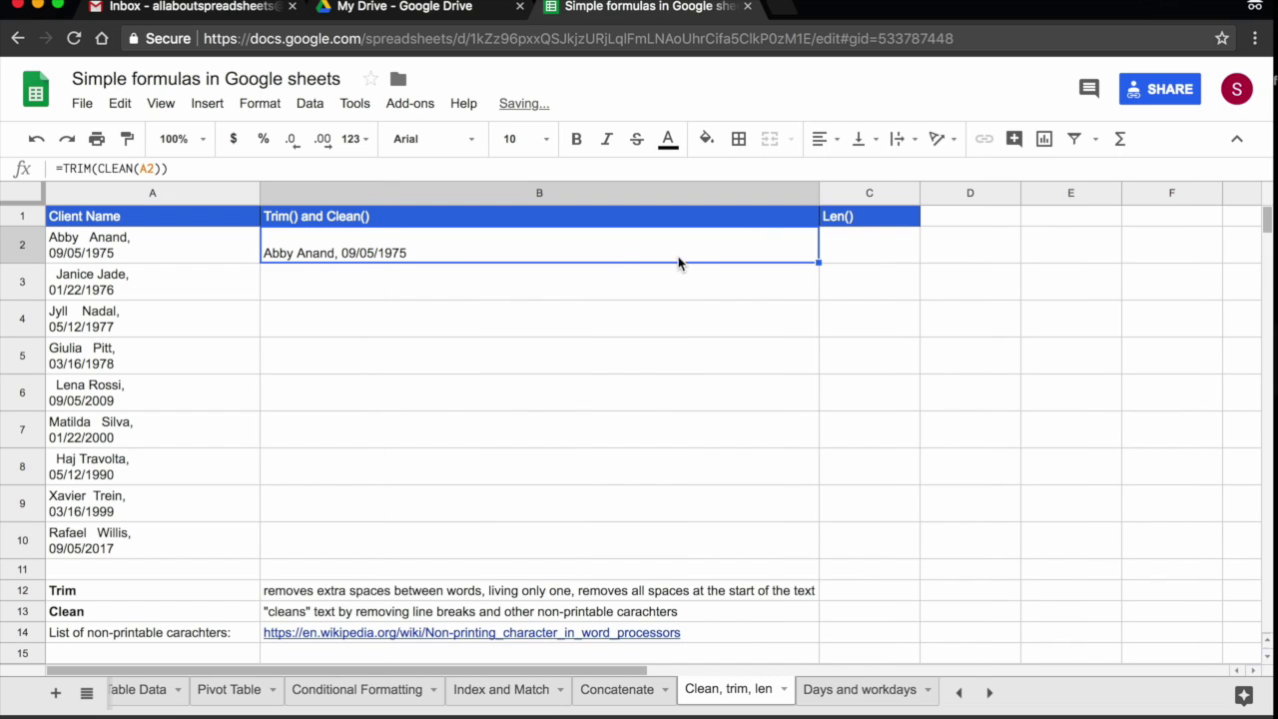
pyautogui.moveTo(811, 194); pyautogui.dragTo(440, 214)
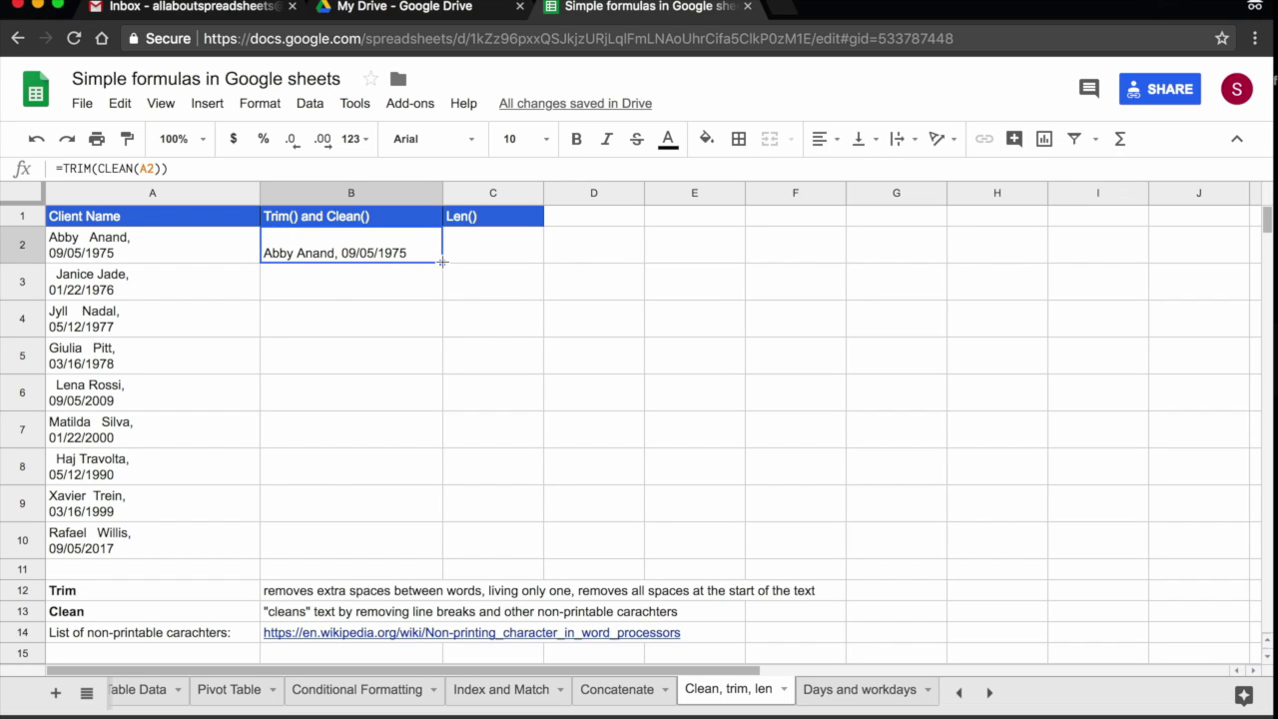
pyautogui.doubleClick(442, 261)
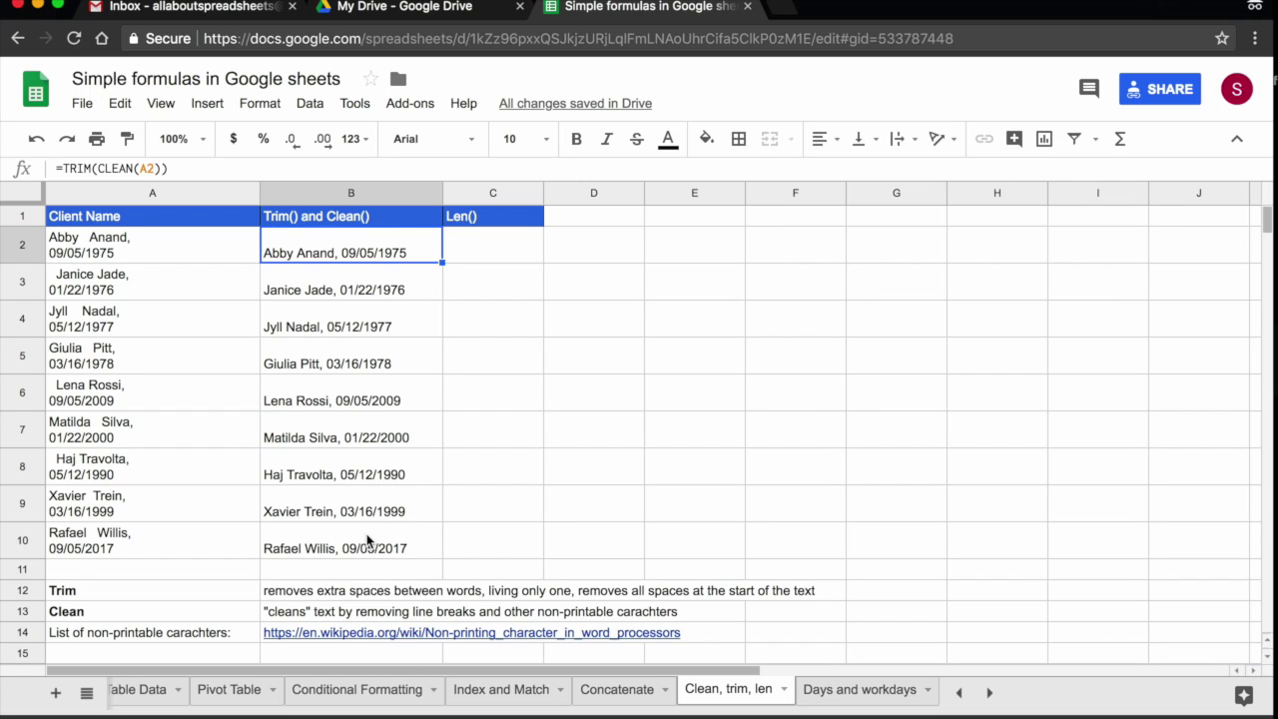
# Step: Check the formula in B3, select the cleaned results B2:B10, and pick A2 as destination
pyautogui.click(333, 285)
pyautogui.press('Up')
pyautogui.moveTo(306, 251); pyautogui.dragTo(320, 542)
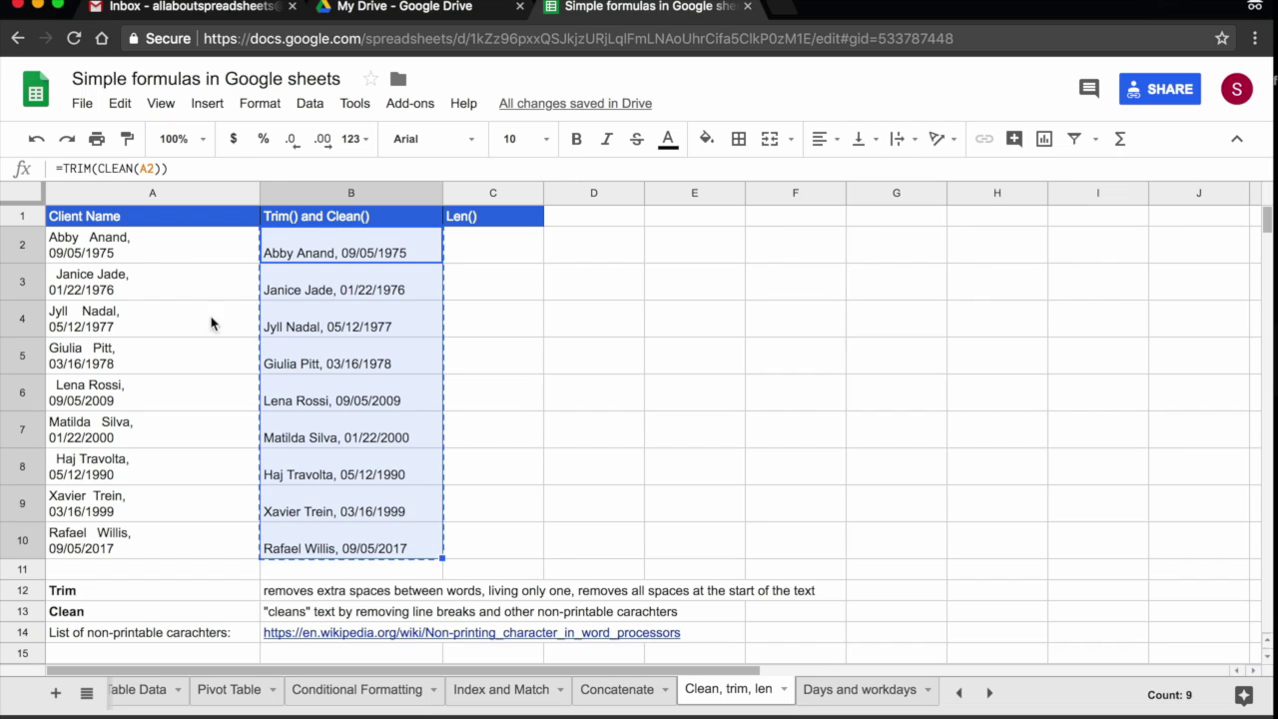
pyautogui.click(138, 253)
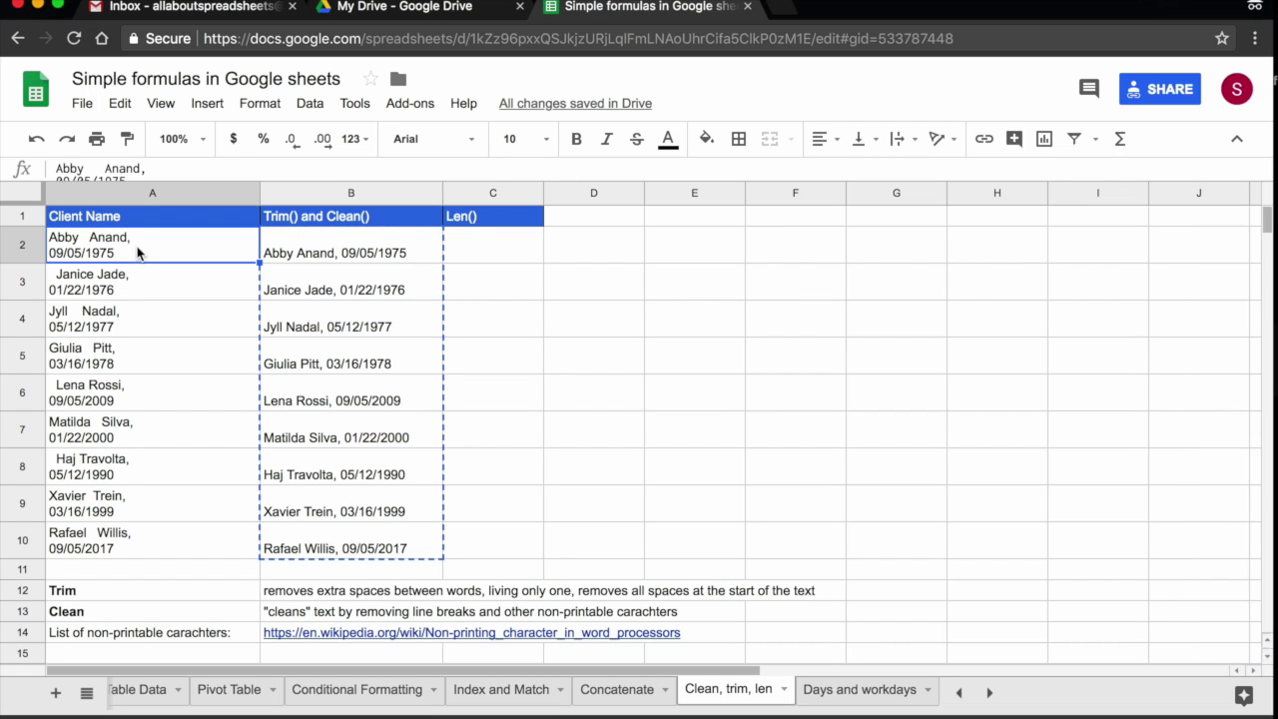
# Step: Paste the cleaned names into A2 as values only
pyautogui.rightClick(137, 252)
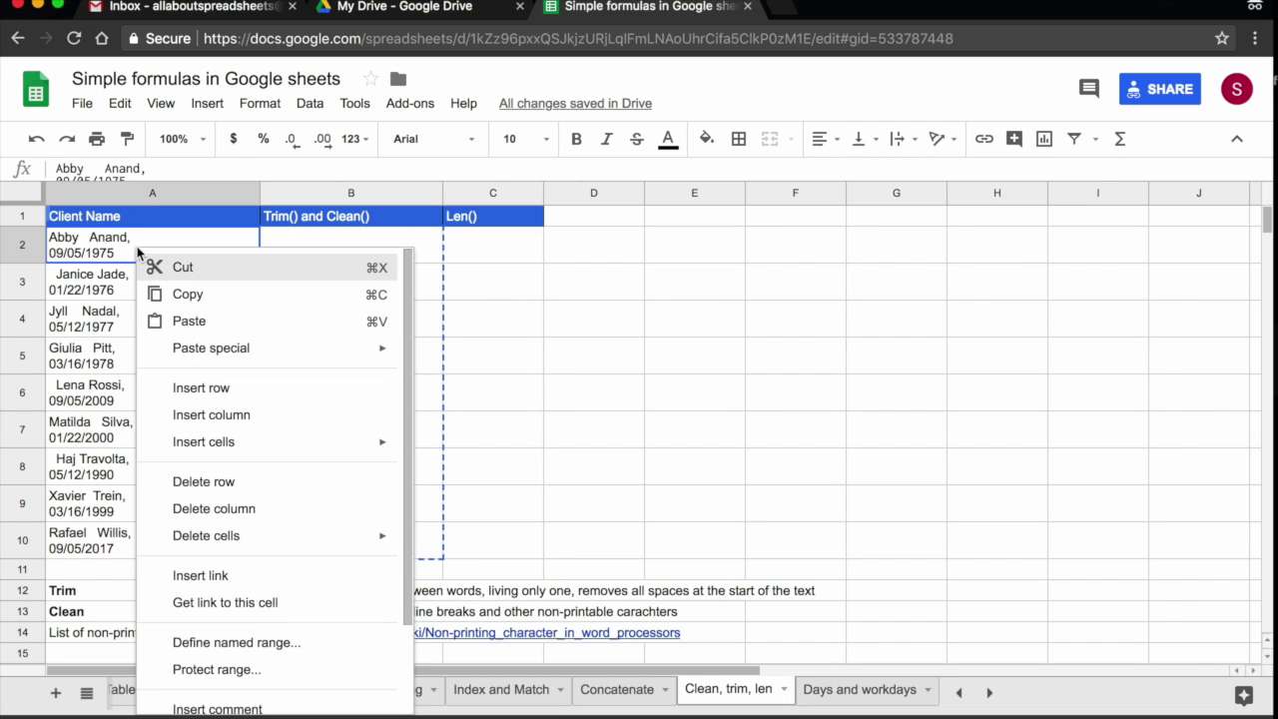
pyautogui.moveTo(248, 348)
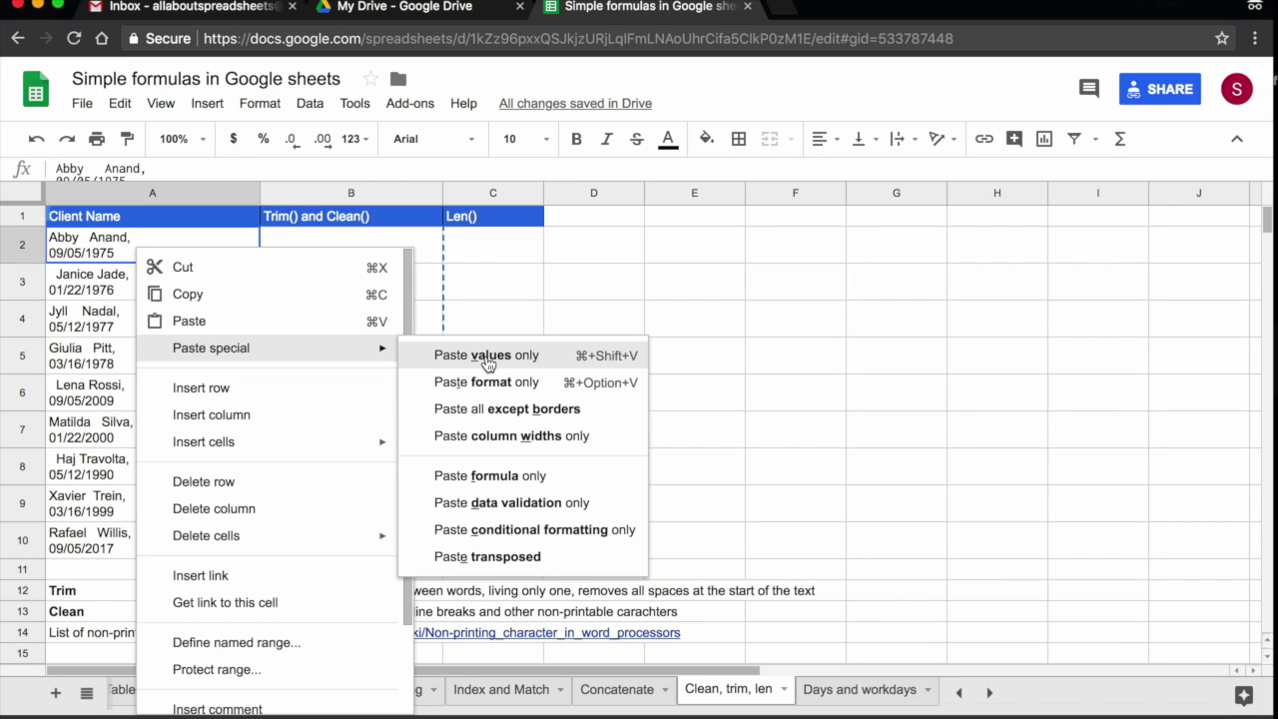
pyautogui.click(487, 356)
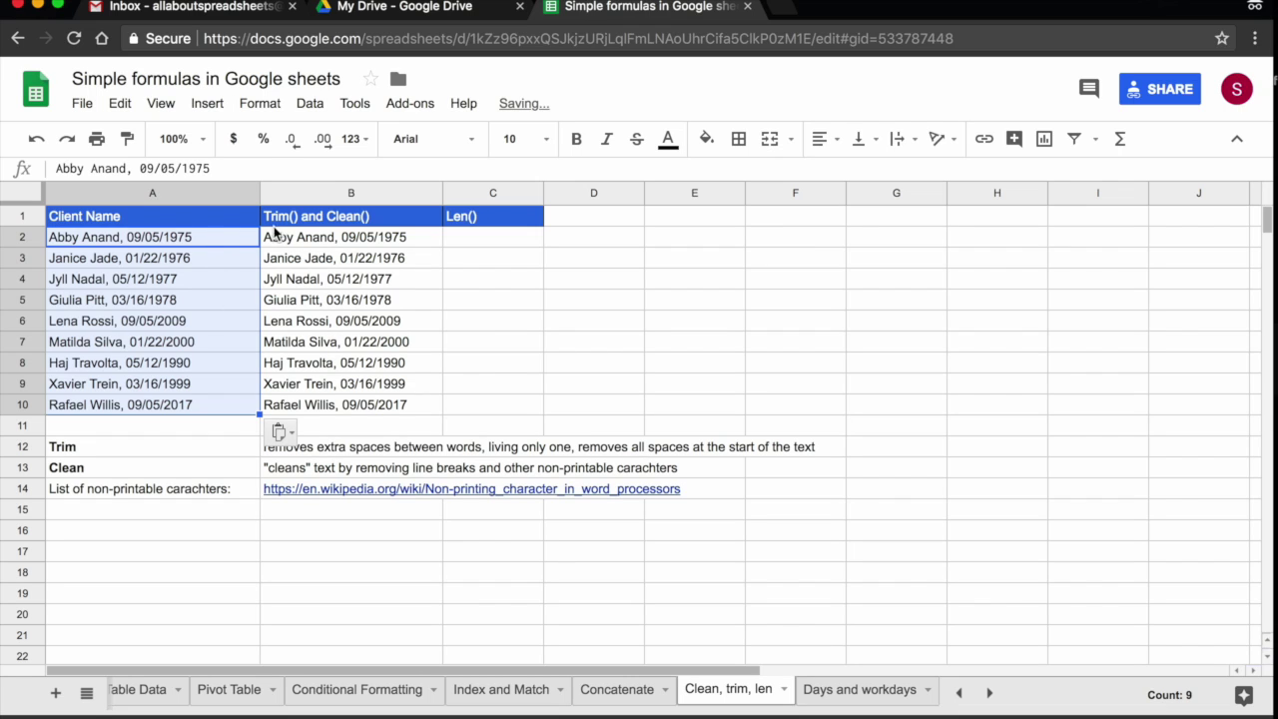
# Step: Step down column A to verify the pasted names
pyautogui.click(209, 242)
pyautogui.press('Down')
pyautogui.press('Down')
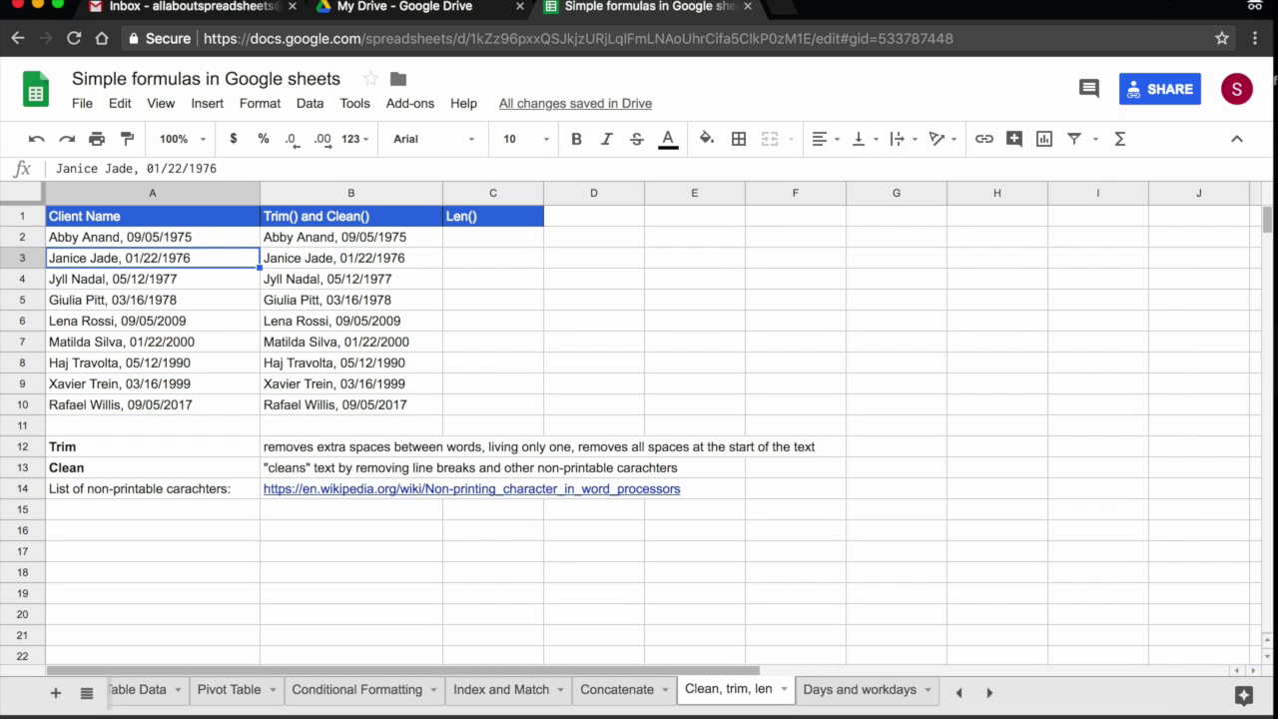
pyautogui.press('Down')
pyautogui.press('Down')
pyautogui.press('Down')
pyautogui.press('Down')
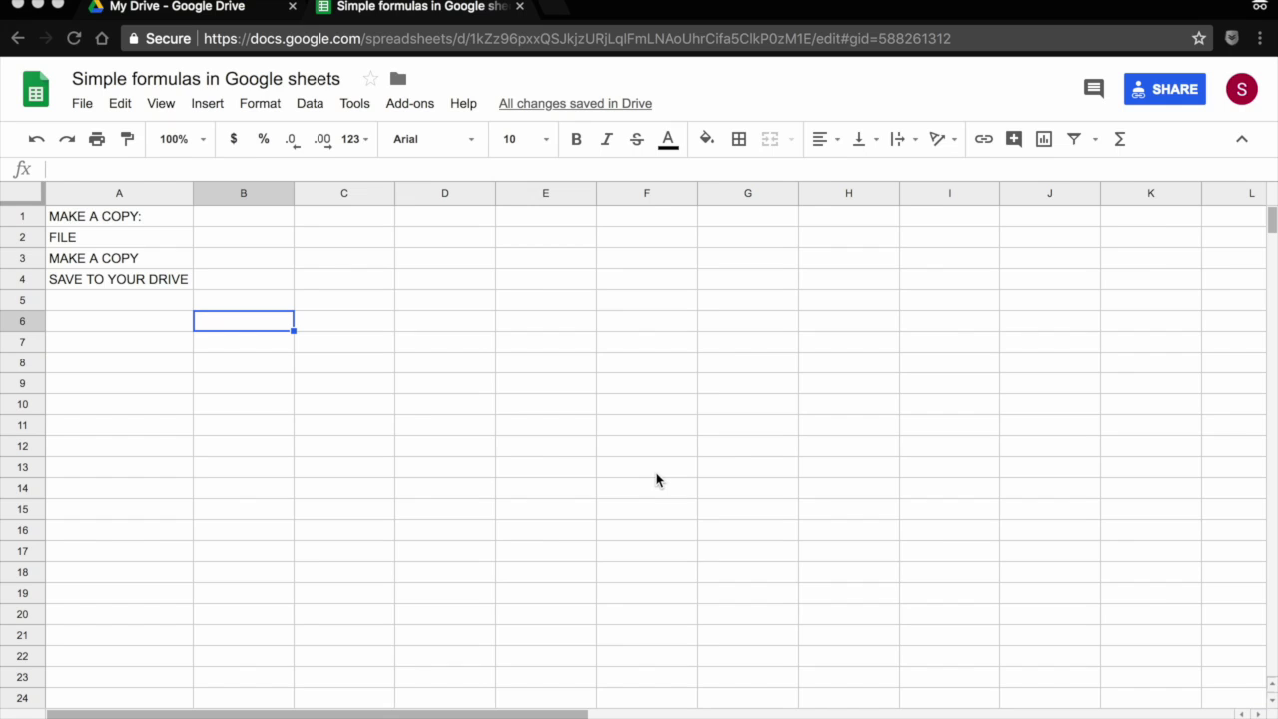
# Step: Start making a copy of the spreadsheet via File > Make a copy
pyautogui.click(81, 104)
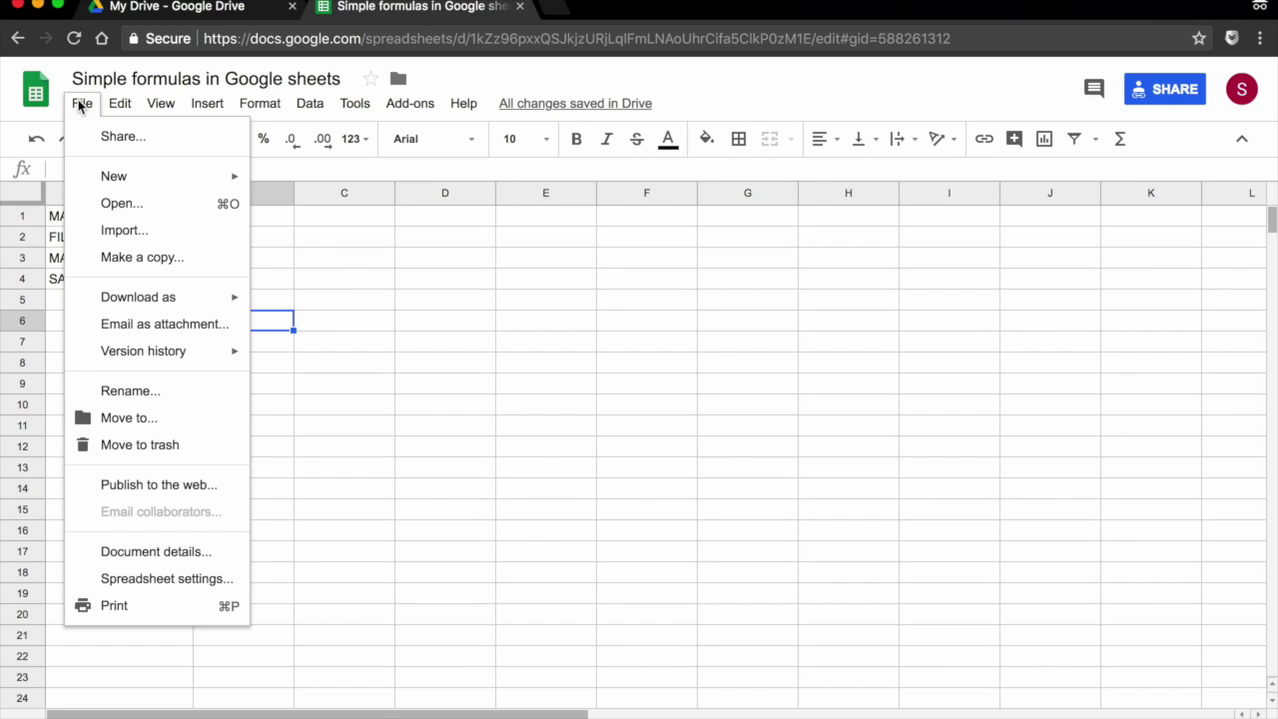
pyautogui.click(140, 257)
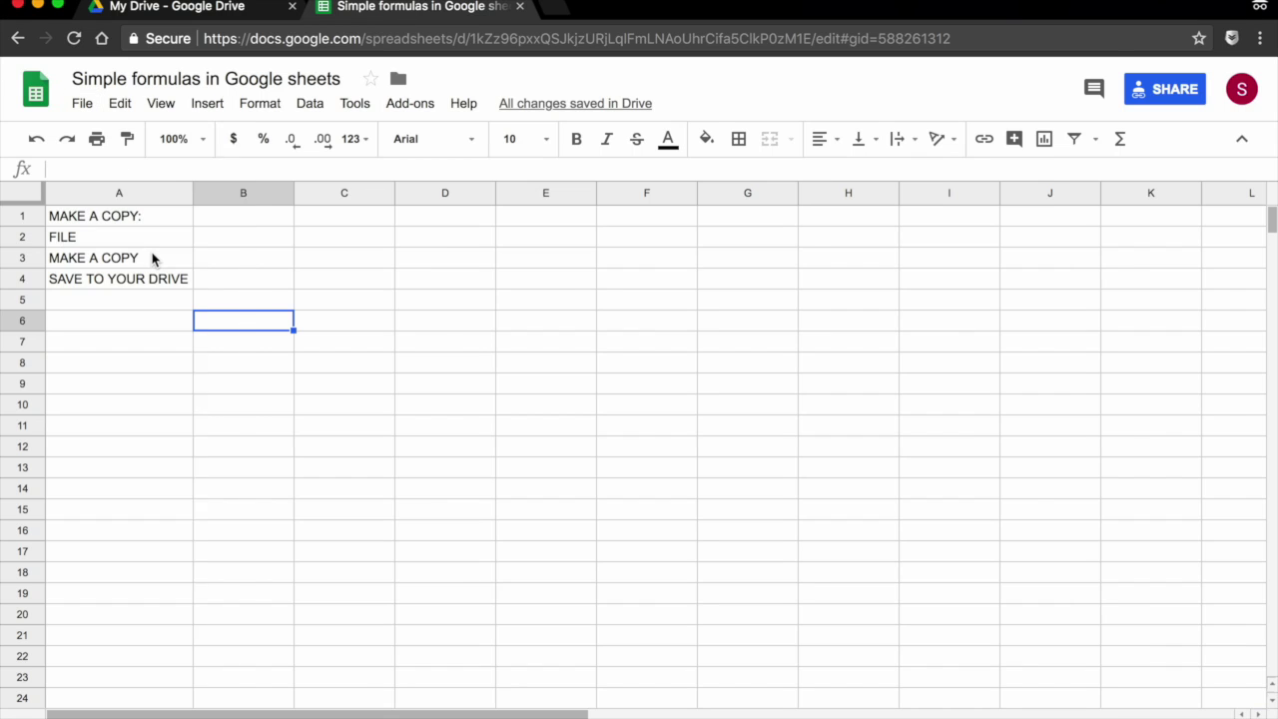